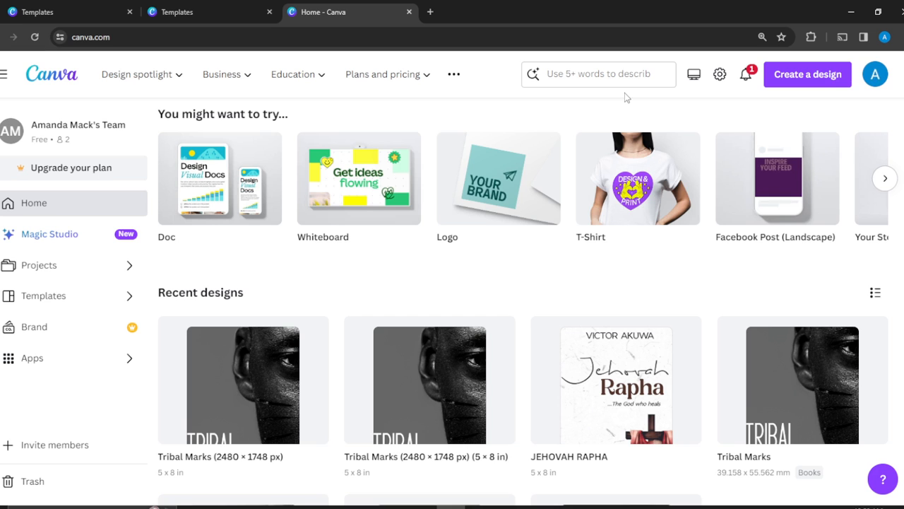
# - Search the template library for "Birthday card"
pyautogui.click(622, 76)
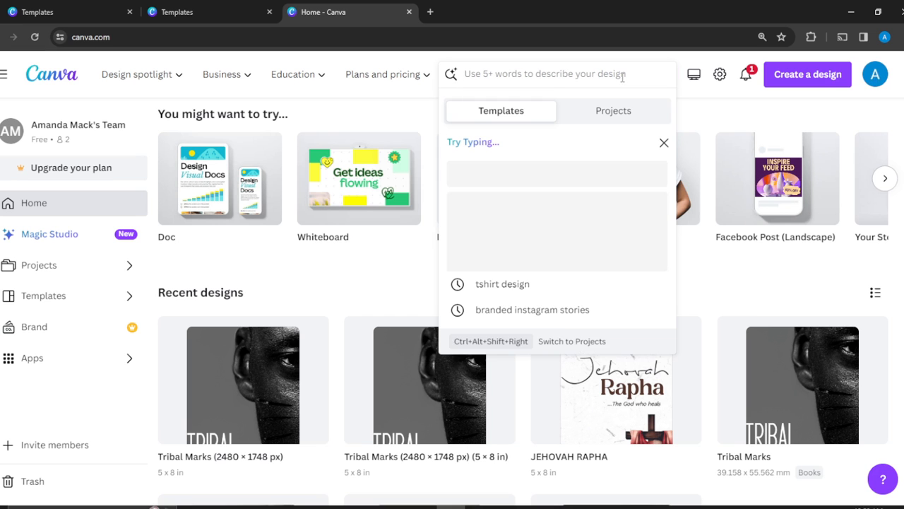
pyautogui.write('B')
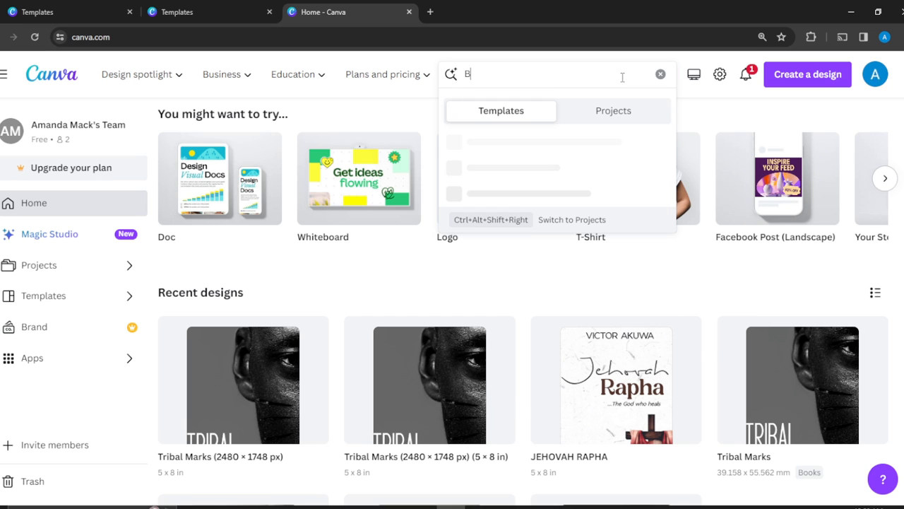
pyautogui.write('irthday card')
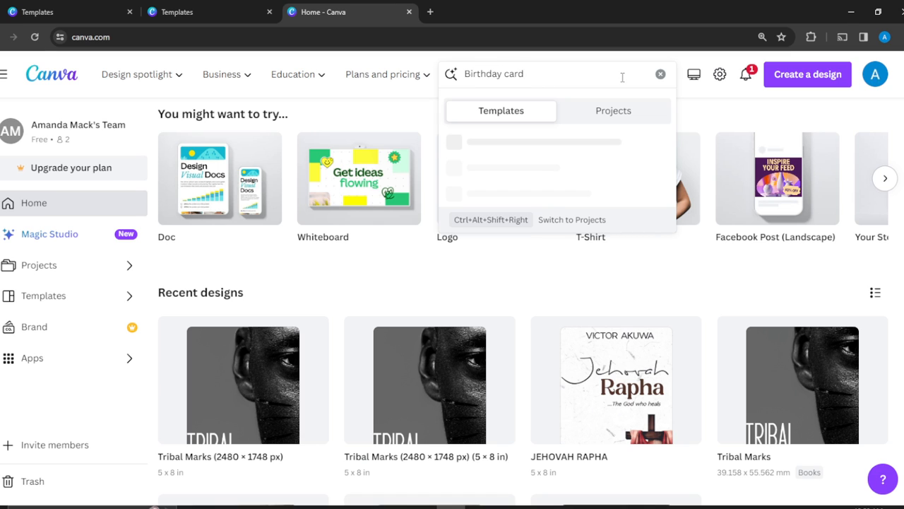
pyautogui.press('Return')
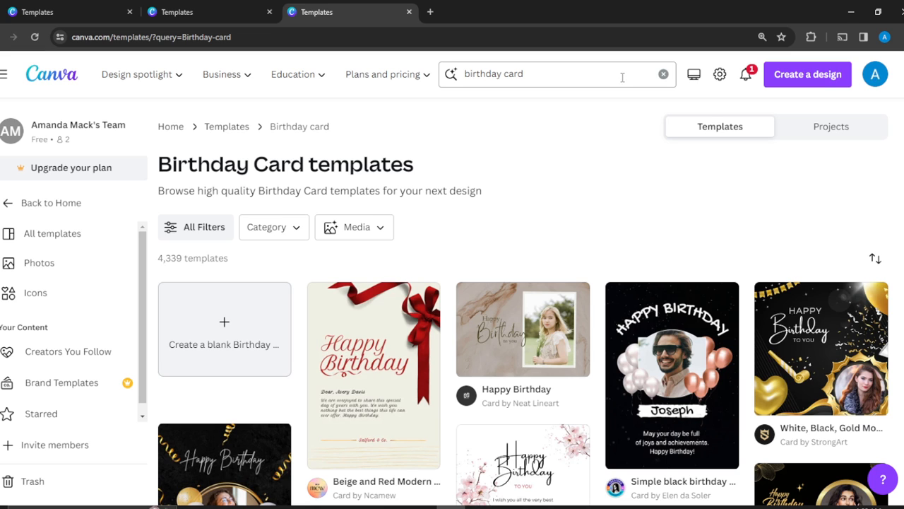
# - Find the "Beige and Cream Delicate Illustrative Friends Birthday Friend Card" template among the results and open it for customization
pyautogui.scroll(-2, 623, 78)
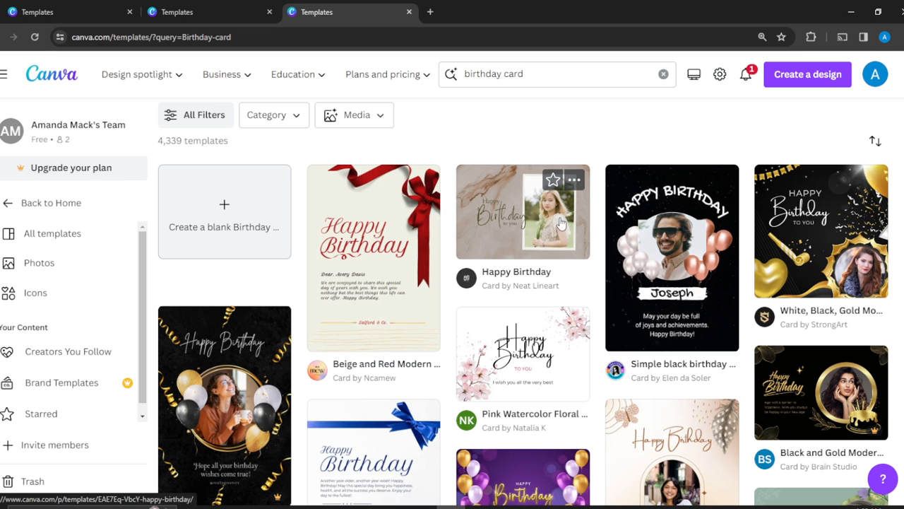
pyautogui.scroll(-1, 775, 319)
pyautogui.scroll(-2, 775, 319)
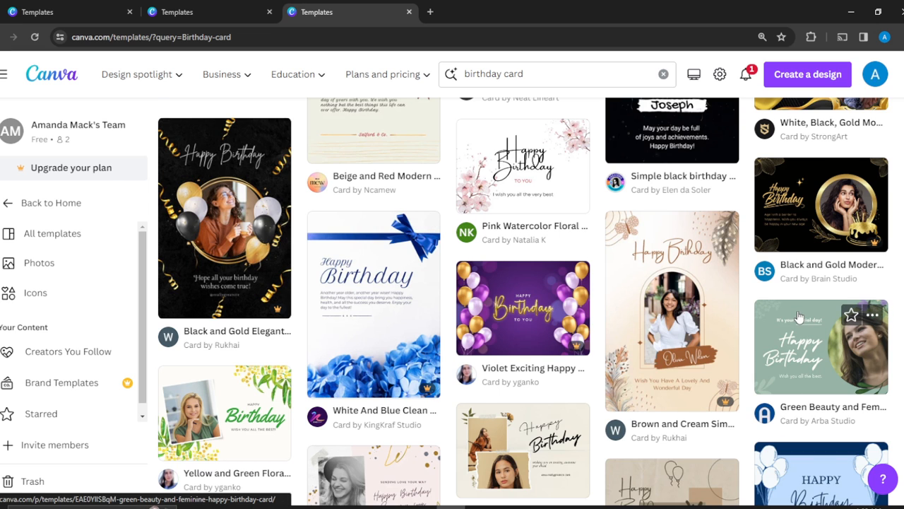
pyautogui.scroll(-4, 798, 317)
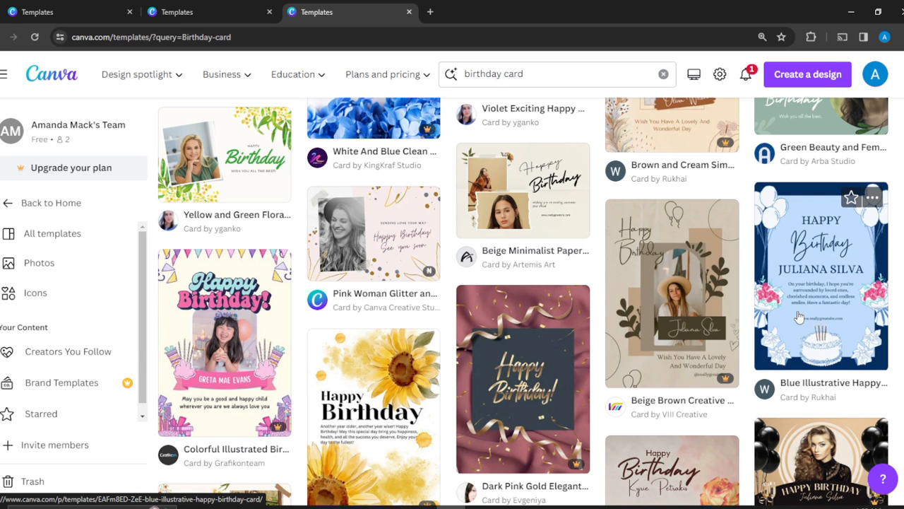
pyautogui.scroll(-3, 799, 317)
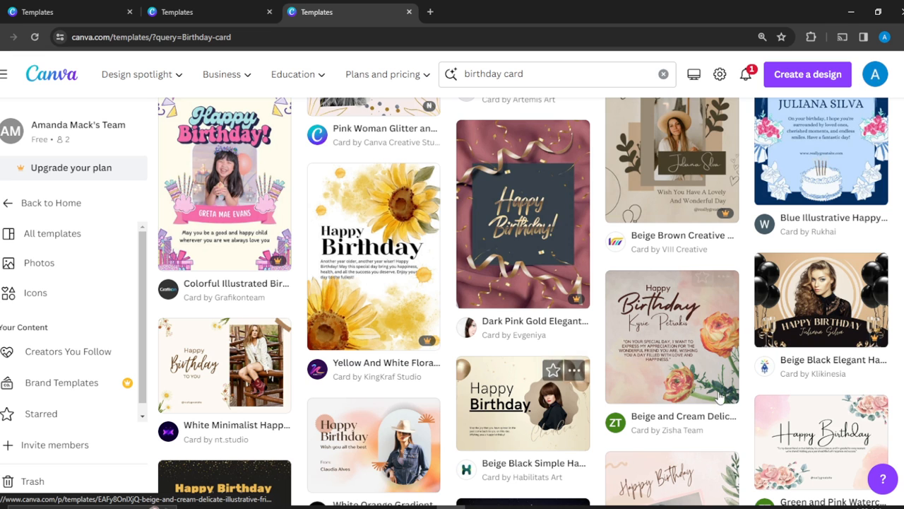
pyautogui.click(664, 357)
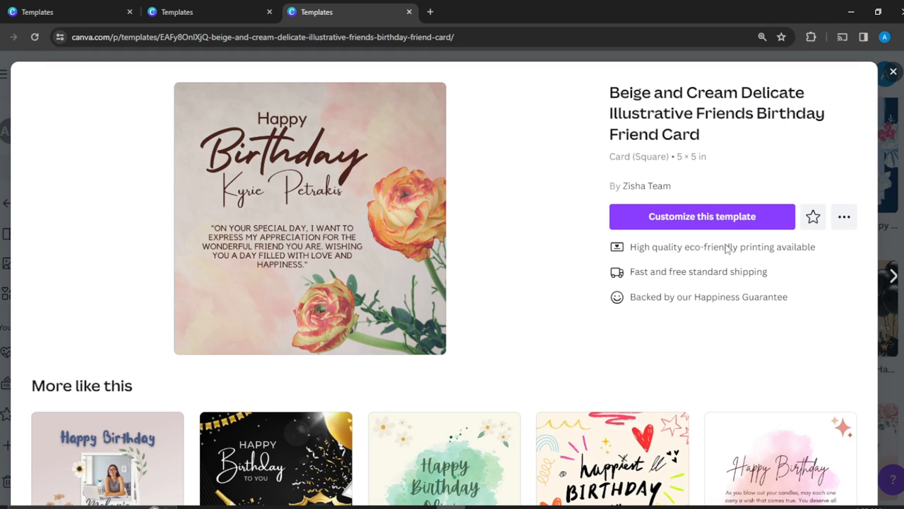
pyautogui.click(658, 217)
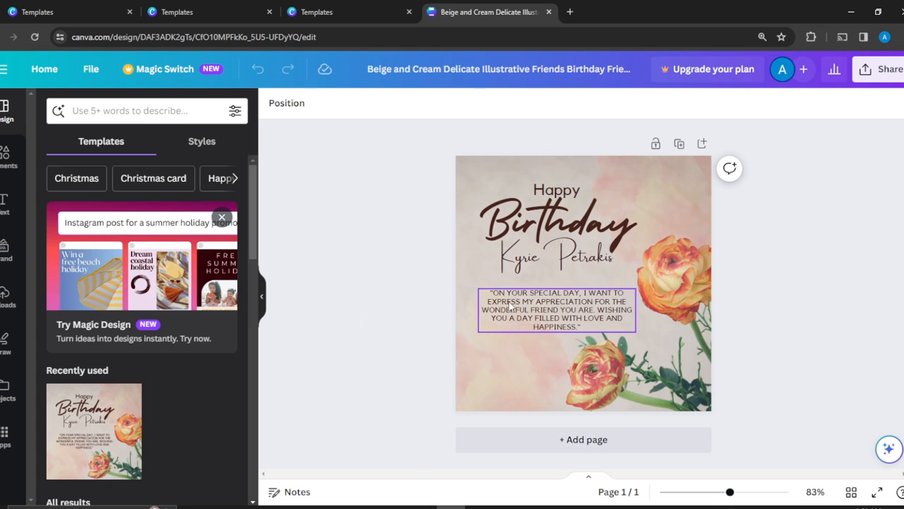
# - Replace the placeholder name under the "Birthday" heading with the recipient's full name
pyautogui.doubleClick(579, 254)
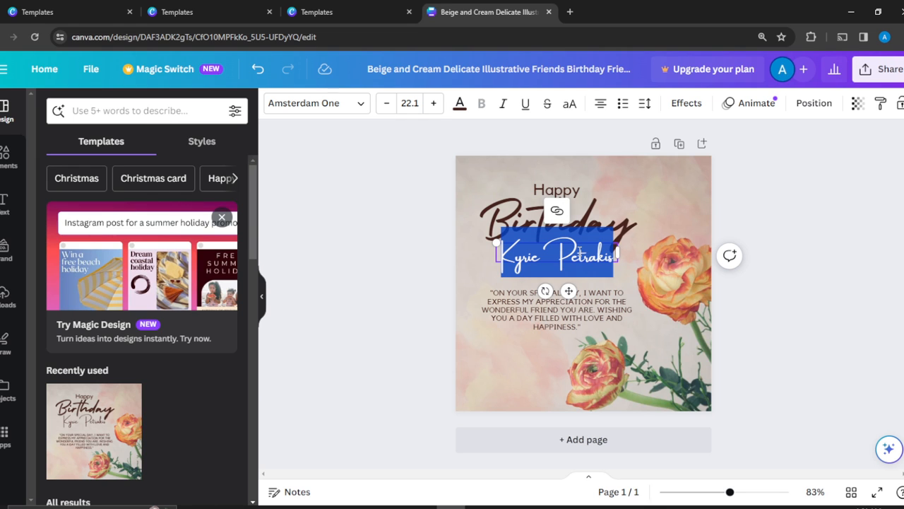
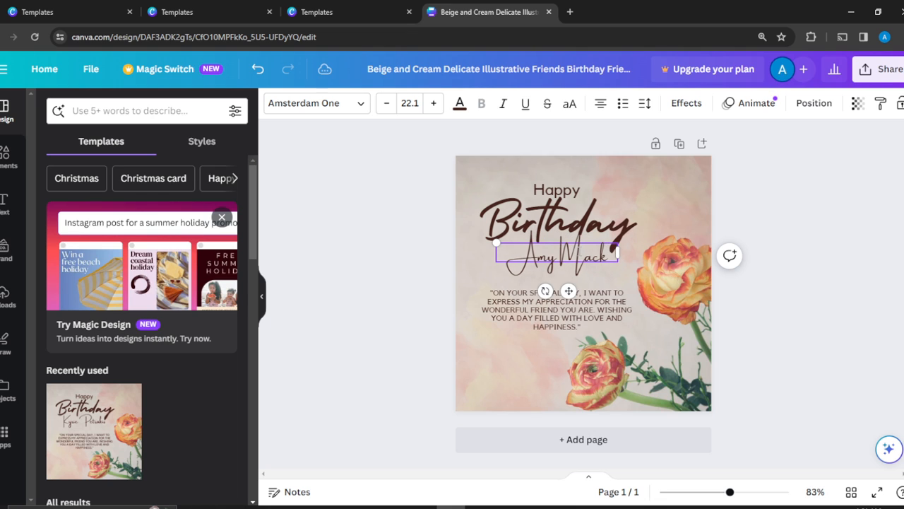
pyautogui.click(702, 215)
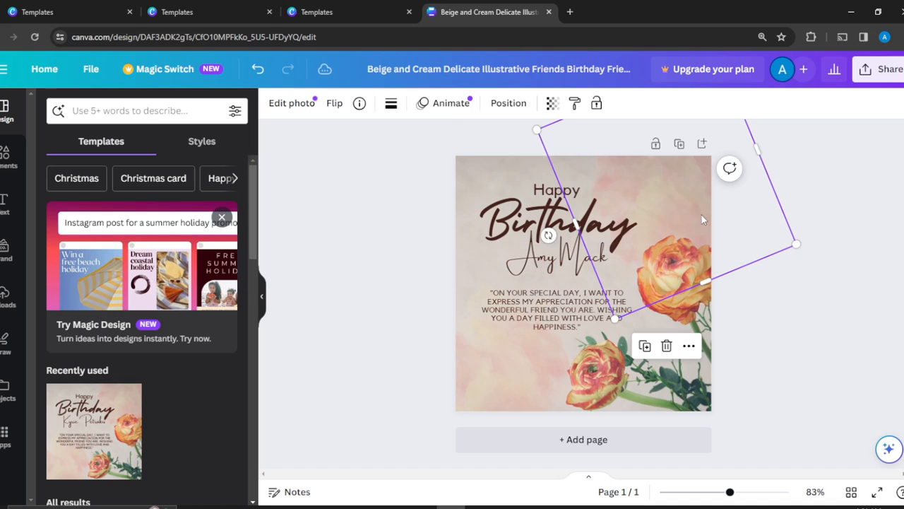
# - Shrink the "Birthday" script heading to a font size of about 57.7, keeping it centred below "Happy"
pyautogui.click(549, 201)
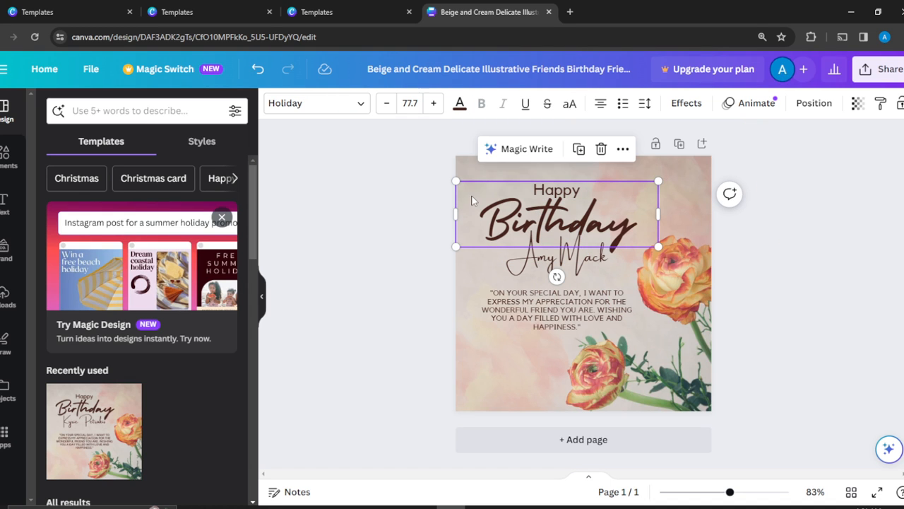
pyautogui.moveTo(456, 181); pyautogui.dragTo(462, 183)
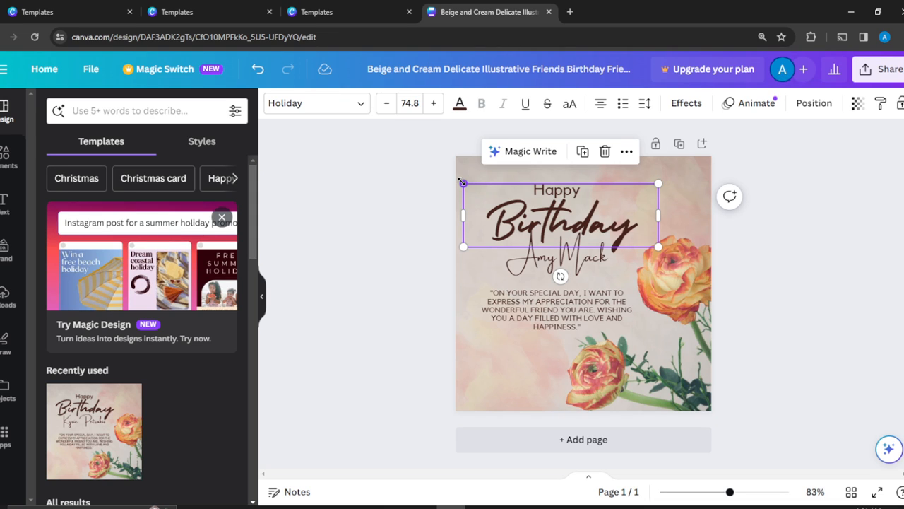
pyautogui.moveTo(462, 182); pyautogui.dragTo(481, 194)
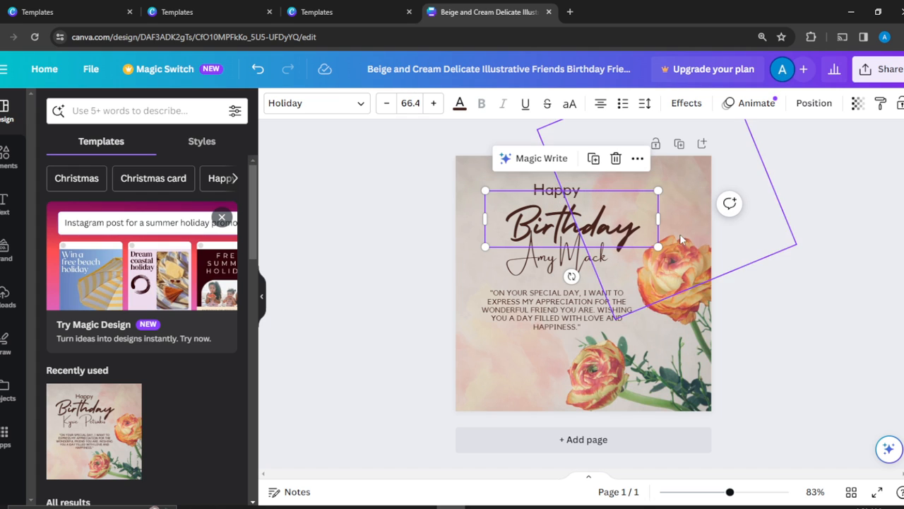
pyautogui.moveTo(658, 245); pyautogui.dragTo(634, 239)
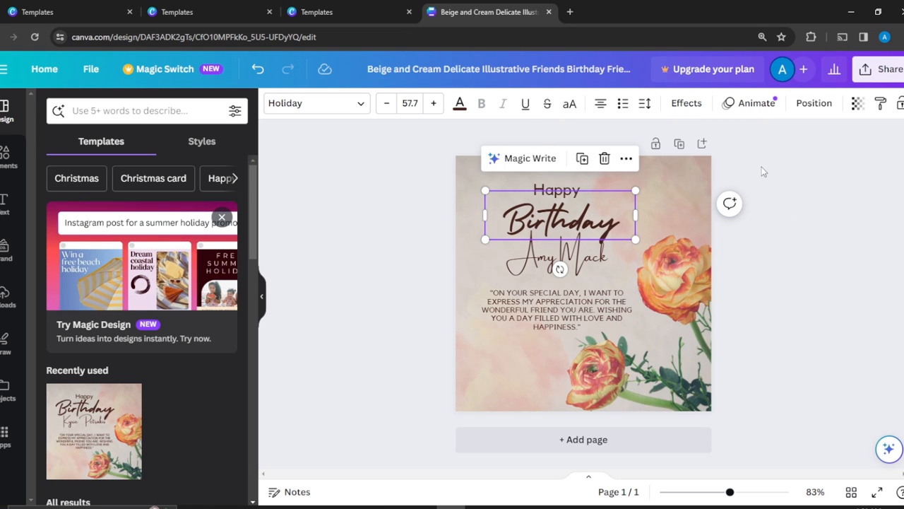
pyautogui.click(790, 167)
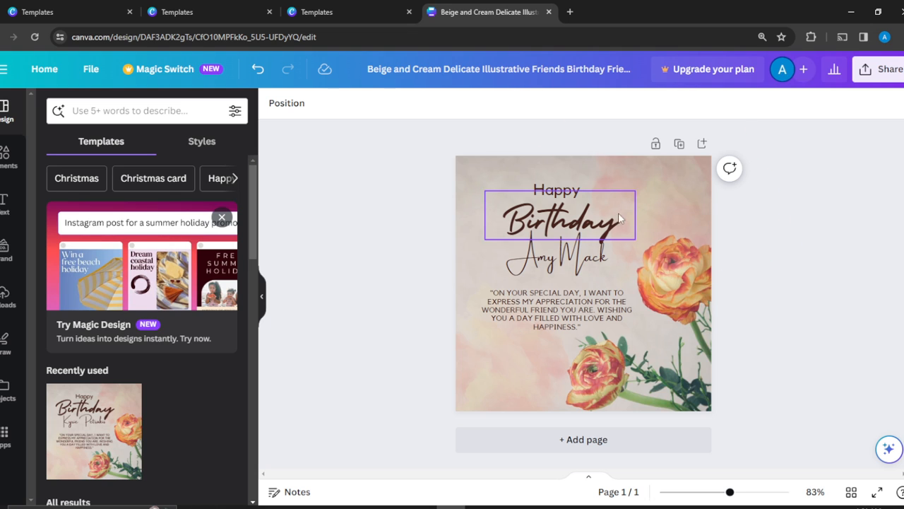
# - Move the recipient's name slightly up and to the left beneath the "Birthday" heading
pyautogui.click(570, 269)
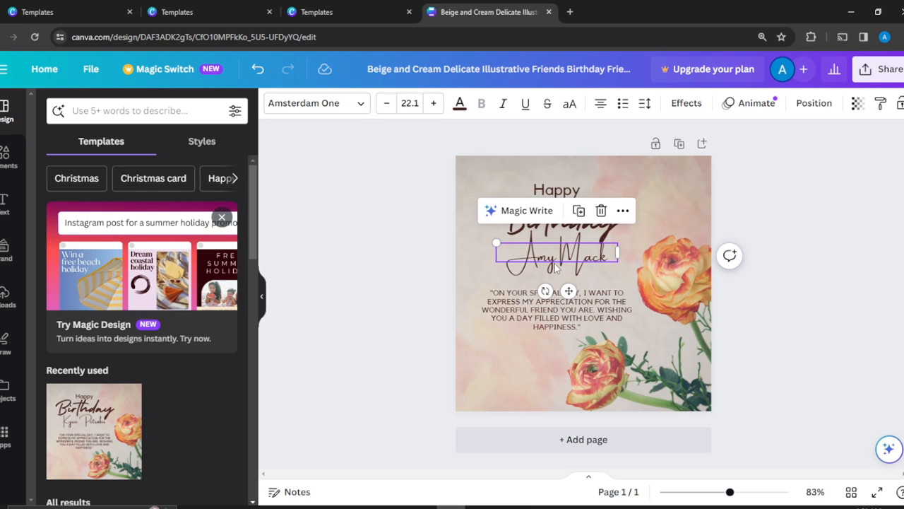
pyautogui.moveTo(581, 258); pyautogui.dragTo(570, 255)
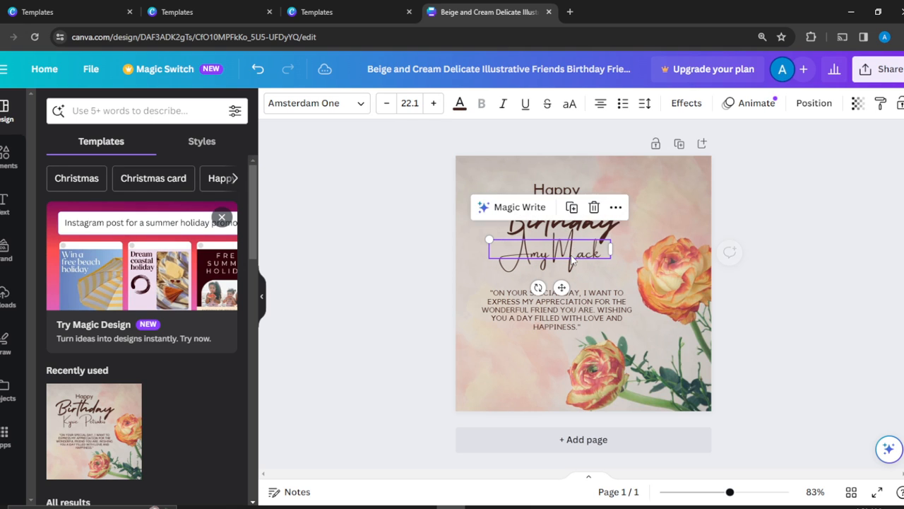
pyautogui.doubleClick(570, 254)
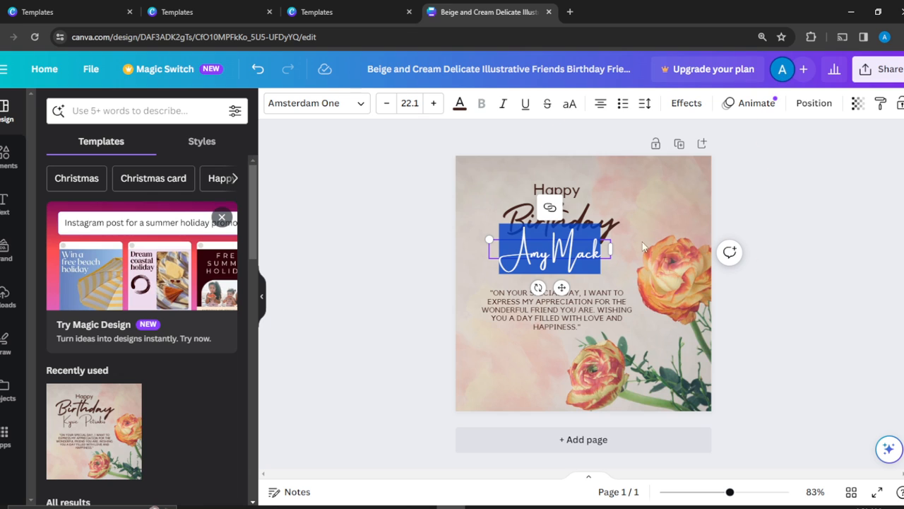
pyautogui.click(768, 209)
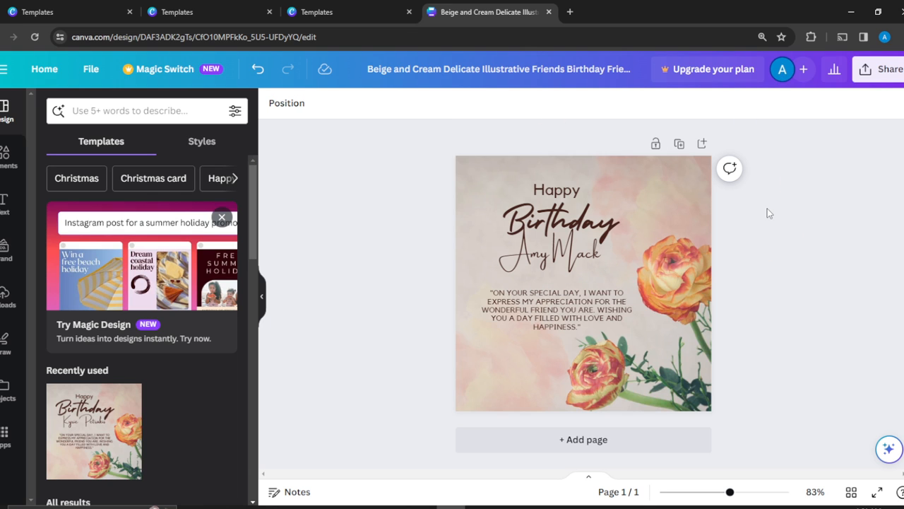
pyautogui.moveTo(768, 208); pyautogui.dragTo(903, 221)
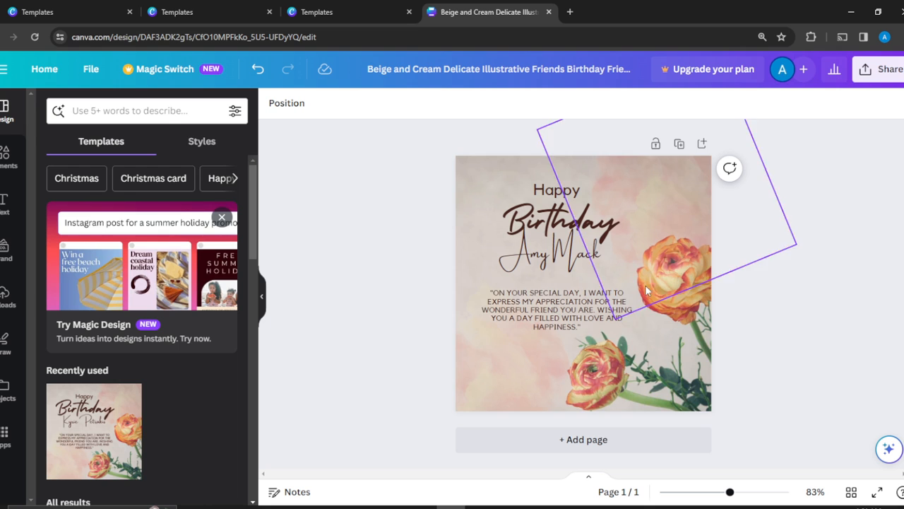
pyautogui.doubleClick(561, 303)
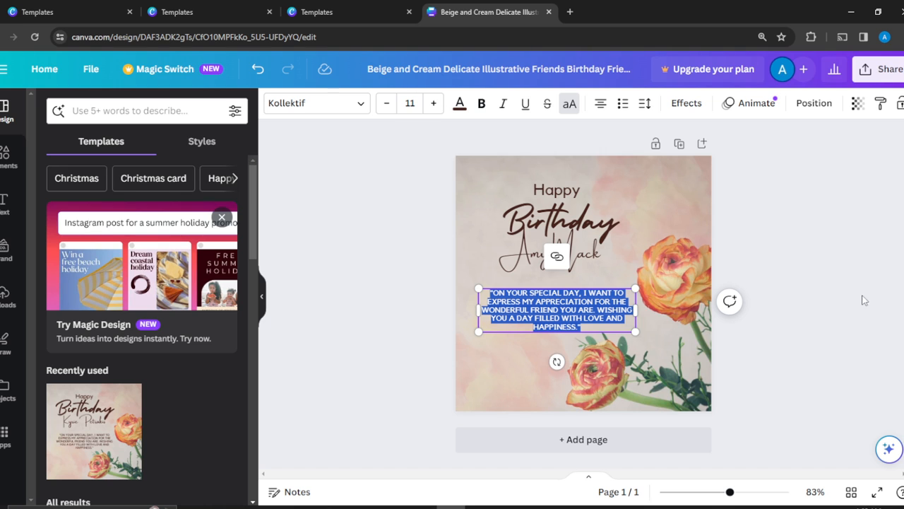
pyautogui.click(796, 313)
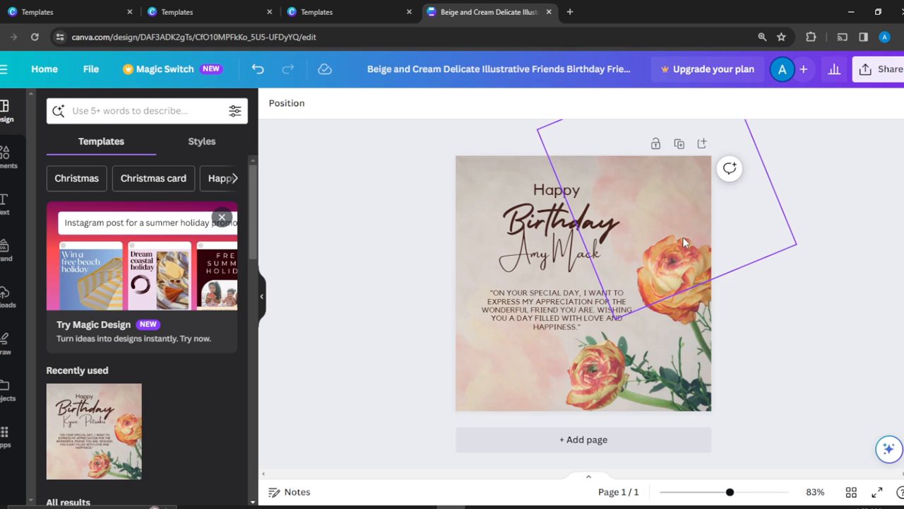
pyautogui.click(657, 332)
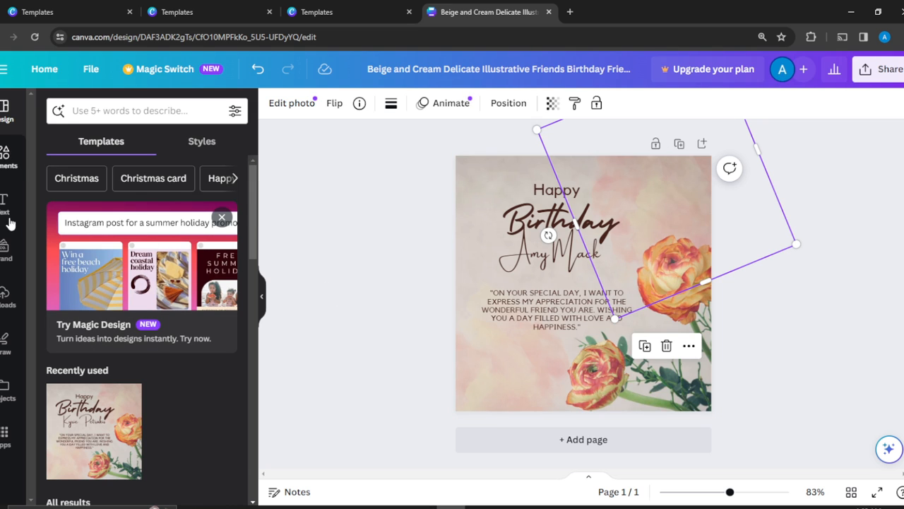
# - Search the design elements for "birthday"
pyautogui.click(6, 161)
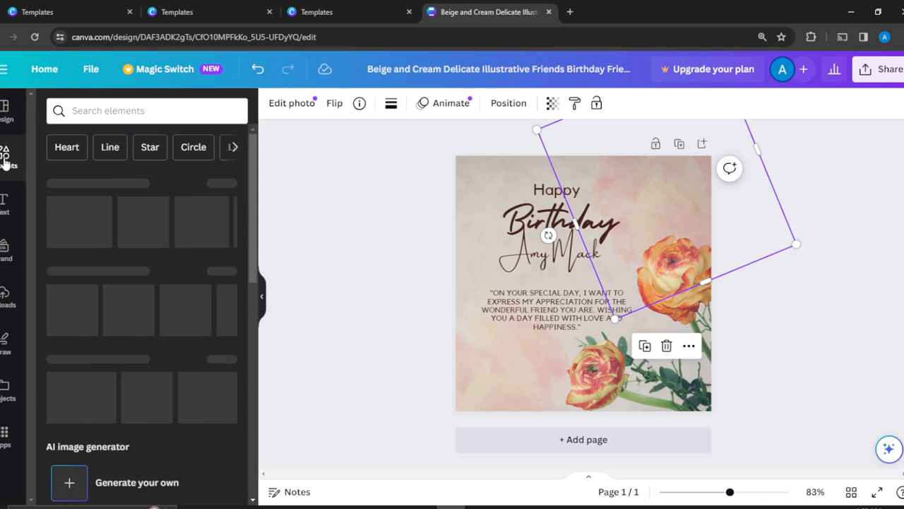
pyautogui.click(137, 105)
pyautogui.write('b')
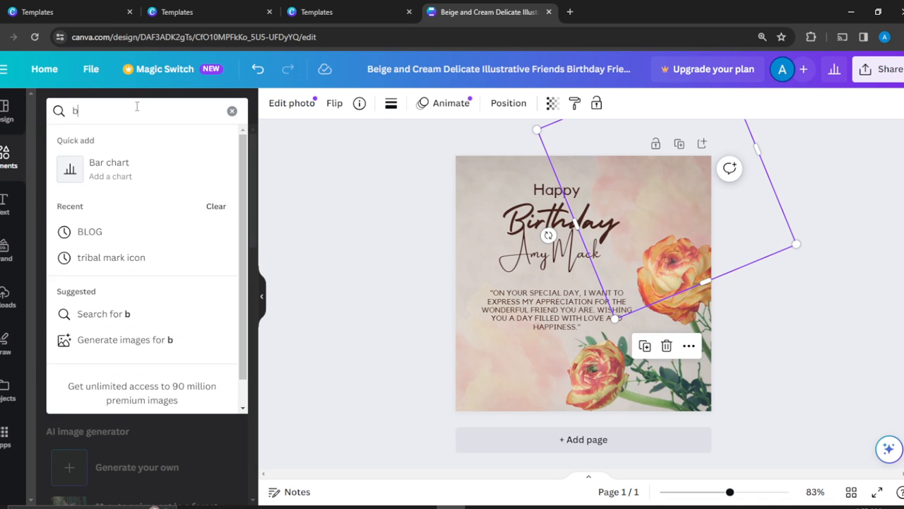
pyautogui.write('irthday')
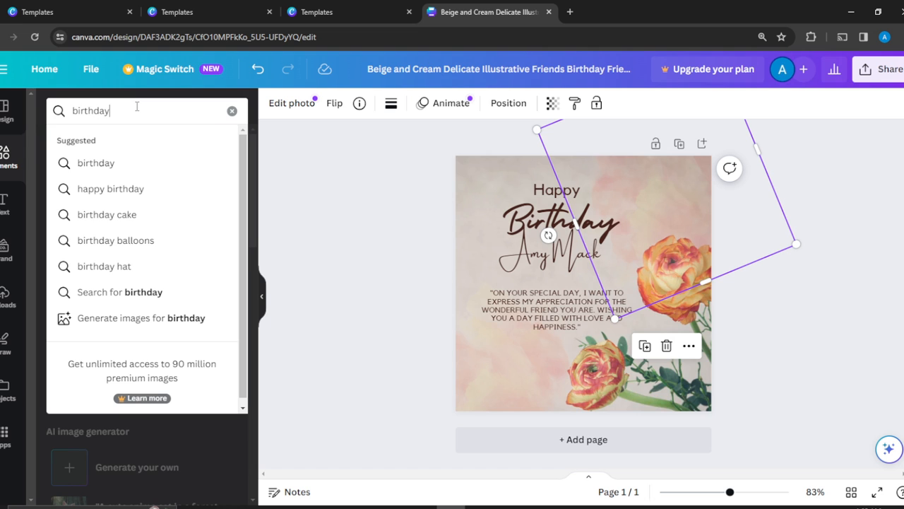
pyautogui.press('Return')
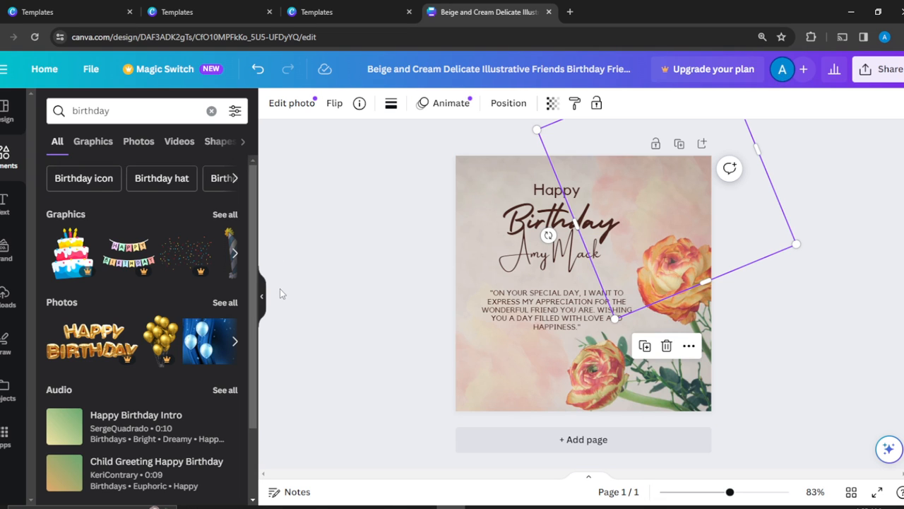
# - Browse the birthday graphics, and limit the element results to photos
pyautogui.click(235, 256)
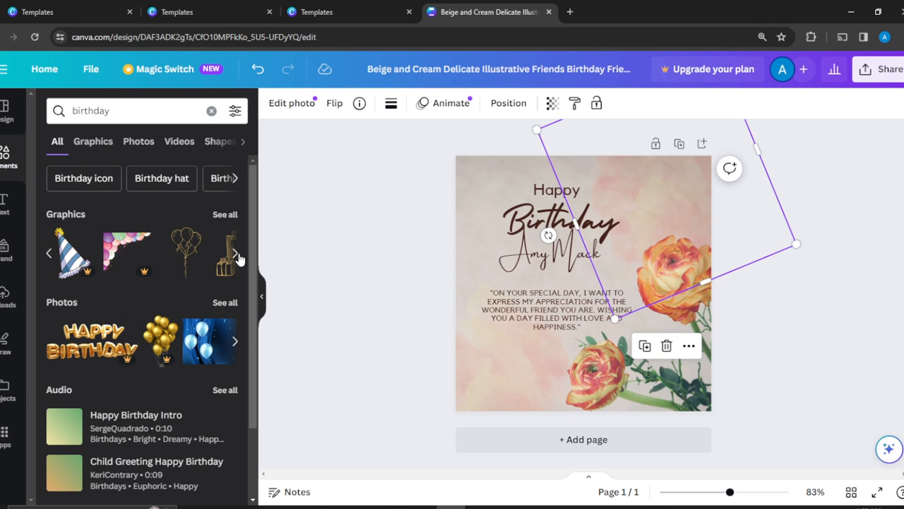
pyautogui.click(235, 255)
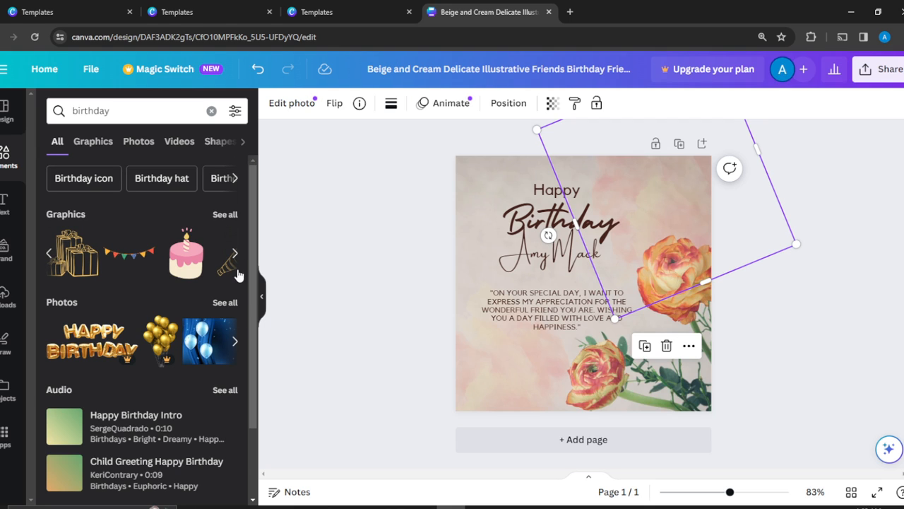
pyautogui.click(236, 255)
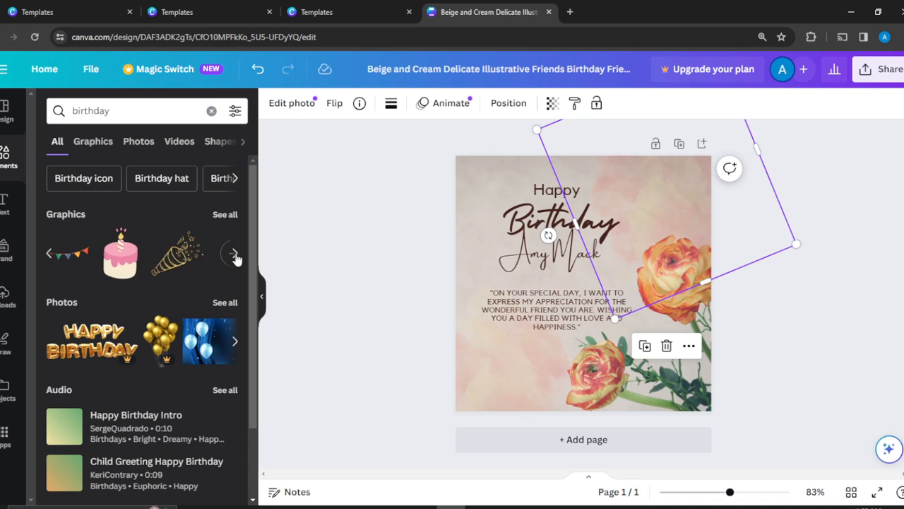
pyautogui.click(139, 142)
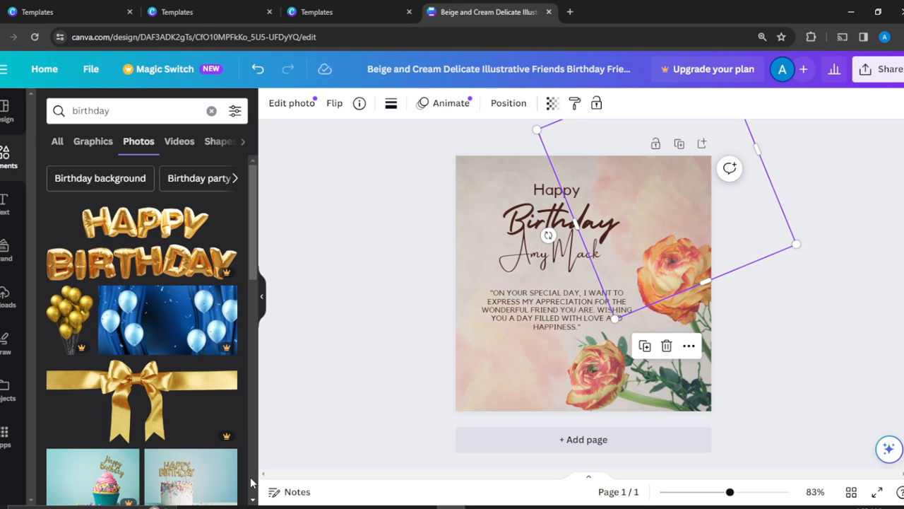
# - Set the blue-wall photo with metallic balloons and gift boxes as the card's background
pyautogui.click(252, 499)
pyautogui.click(250, 502)
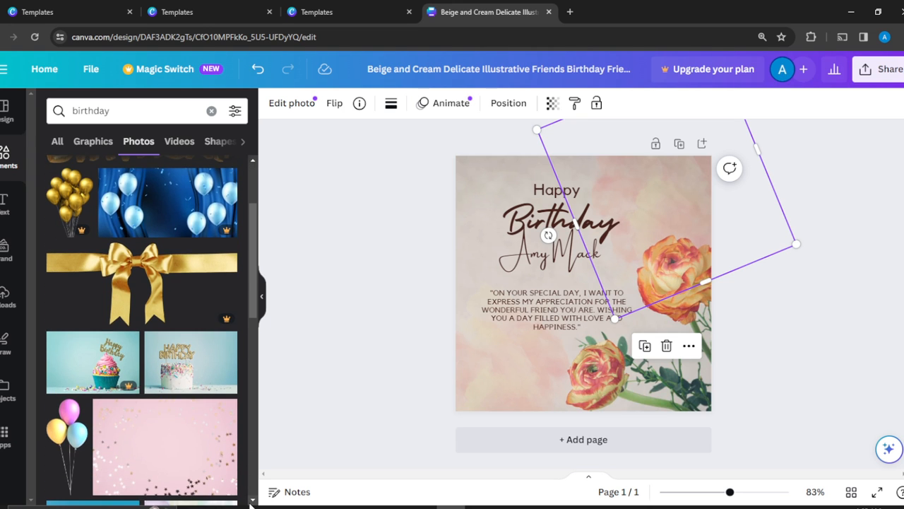
pyautogui.click(251, 502)
pyautogui.click(251, 502)
pyautogui.click(251, 502)
pyautogui.click(251, 502)
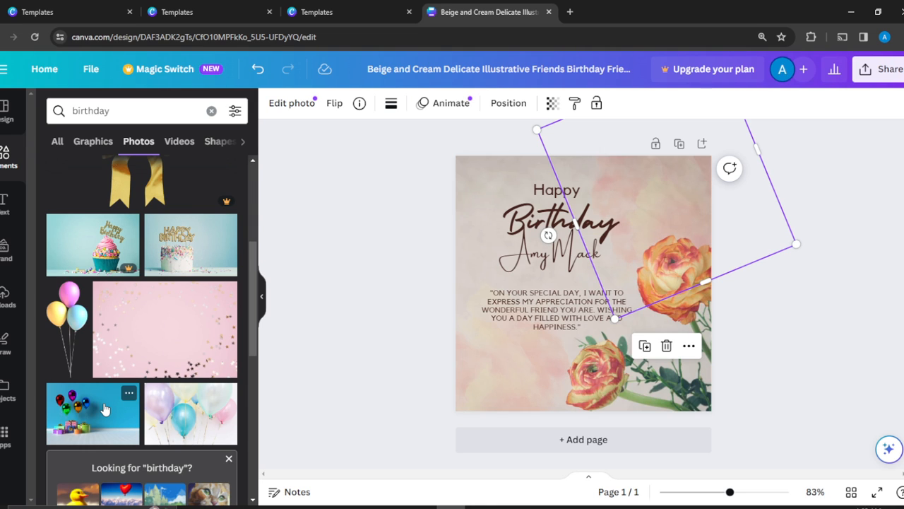
pyautogui.moveTo(106, 409); pyautogui.dragTo(500, 162)
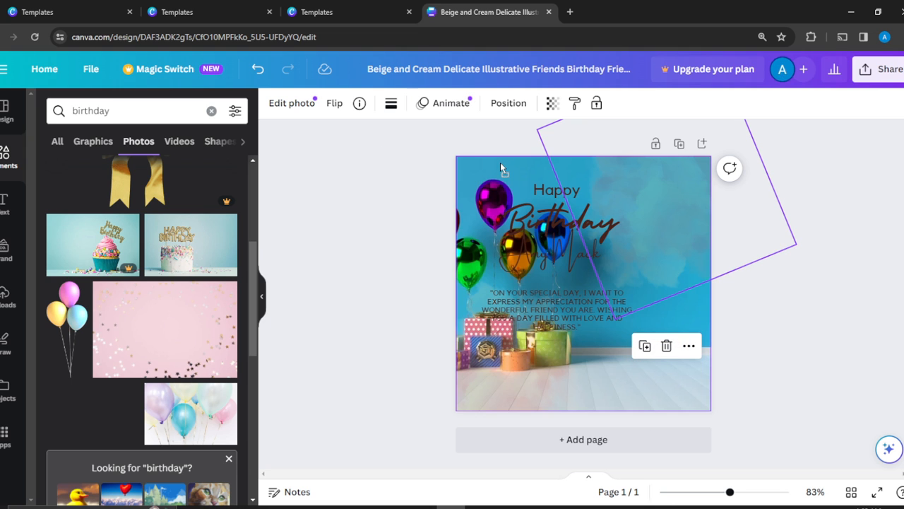
pyautogui.click(847, 286)
# - Move the message paragraph and the recipient's name to the right, clear of the balloons and gifts
pyautogui.click(556, 315)
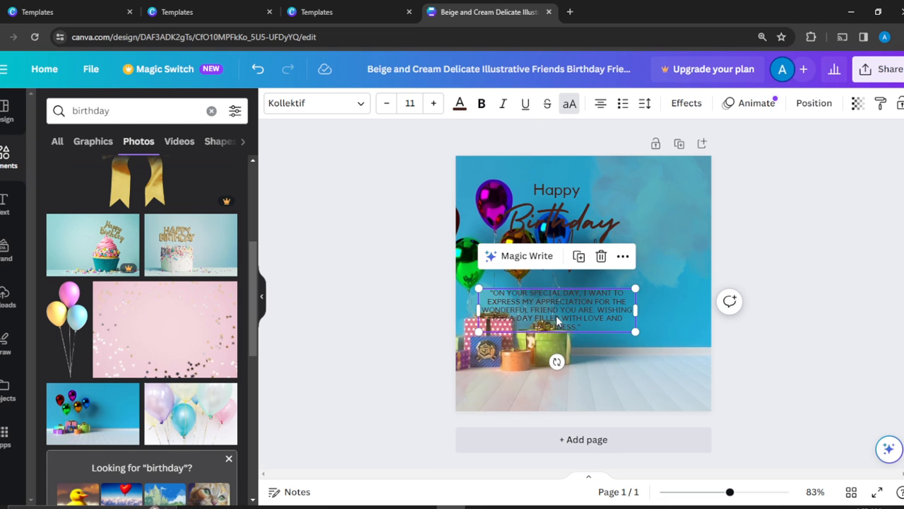
pyautogui.moveTo(556, 315); pyautogui.dragTo(589, 314)
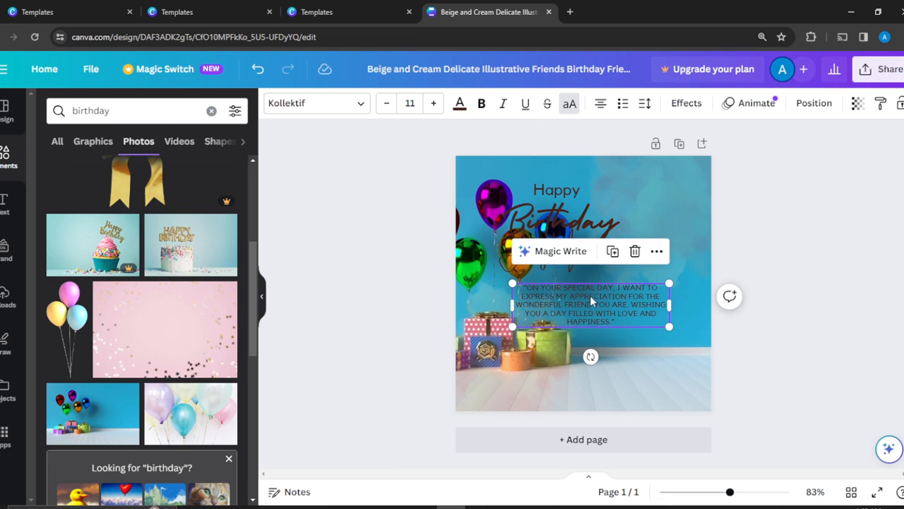
pyautogui.click(678, 152)
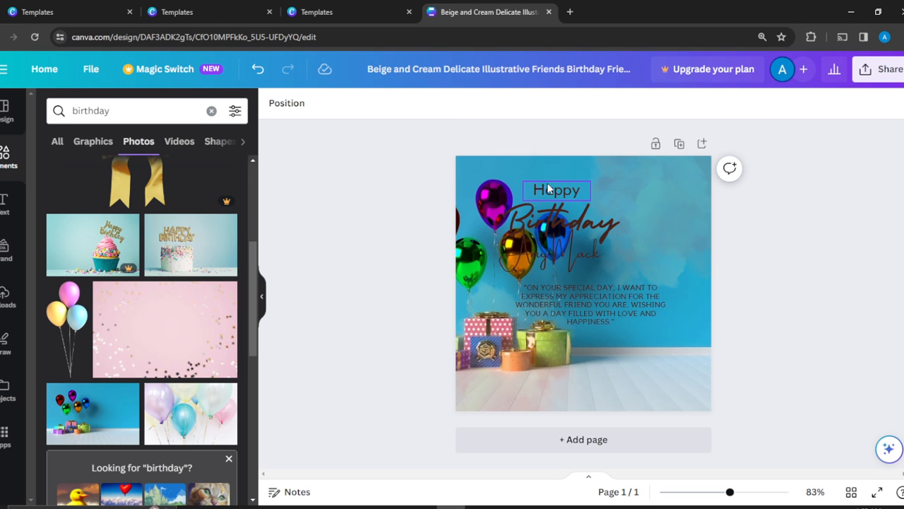
pyautogui.moveTo(560, 253); pyautogui.dragTo(591, 259)
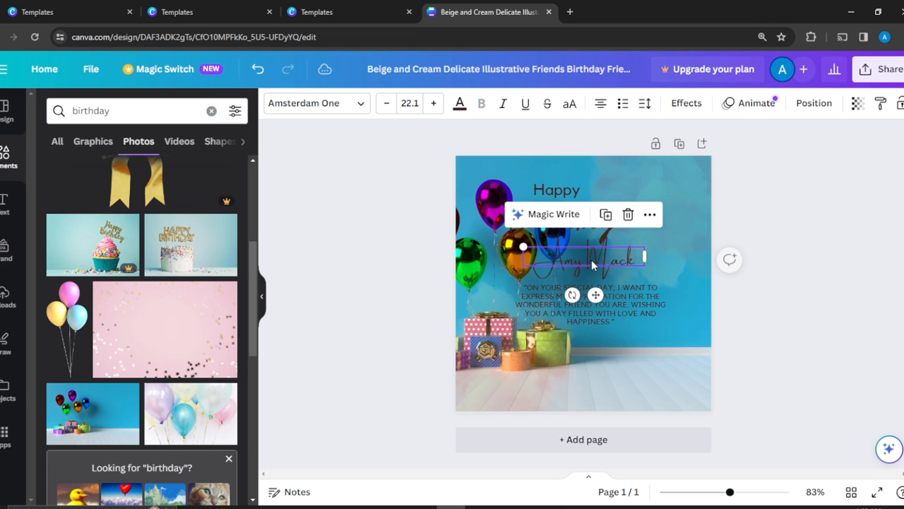
# - Shift the "Birthday" heading right above the recipient's name, and centre "Happy" above it
pyautogui.click(579, 183)
pyautogui.click(590, 215)
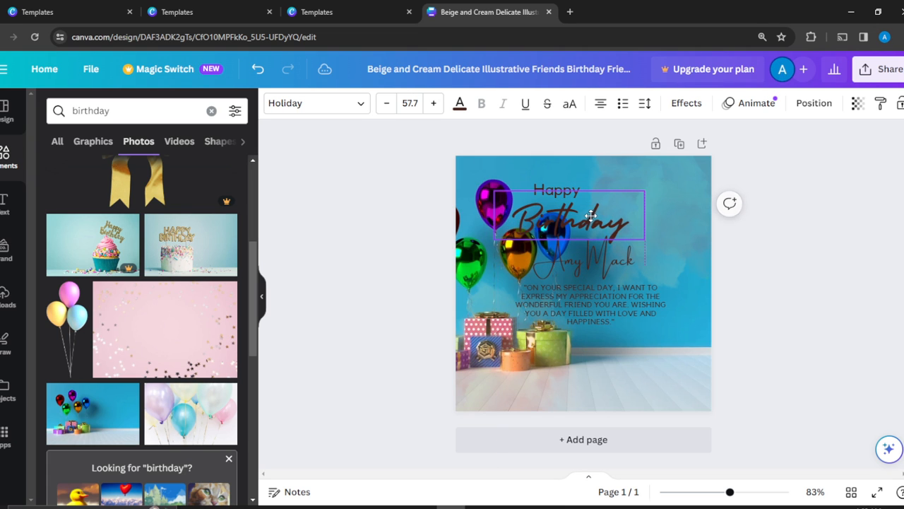
pyautogui.moveTo(591, 215); pyautogui.dragTo(619, 214)
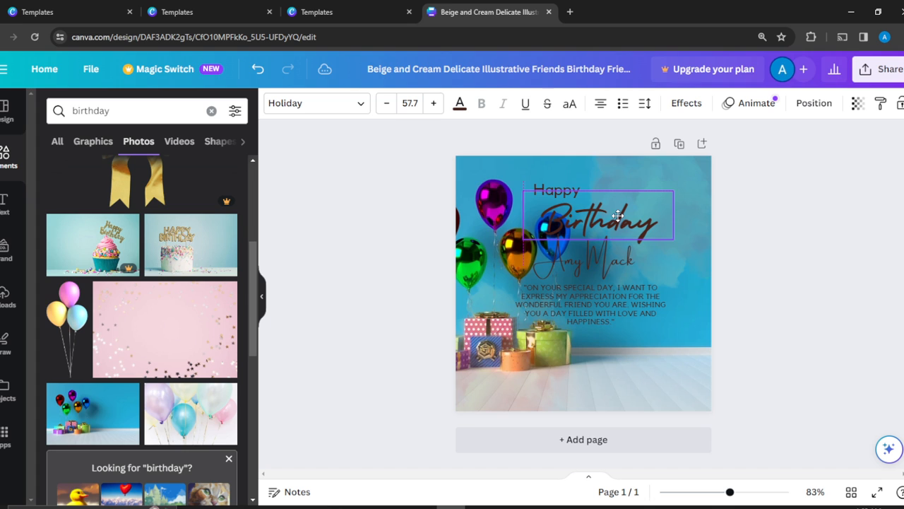
pyautogui.click(567, 193)
pyautogui.moveTo(567, 193); pyautogui.dragTo(600, 184)
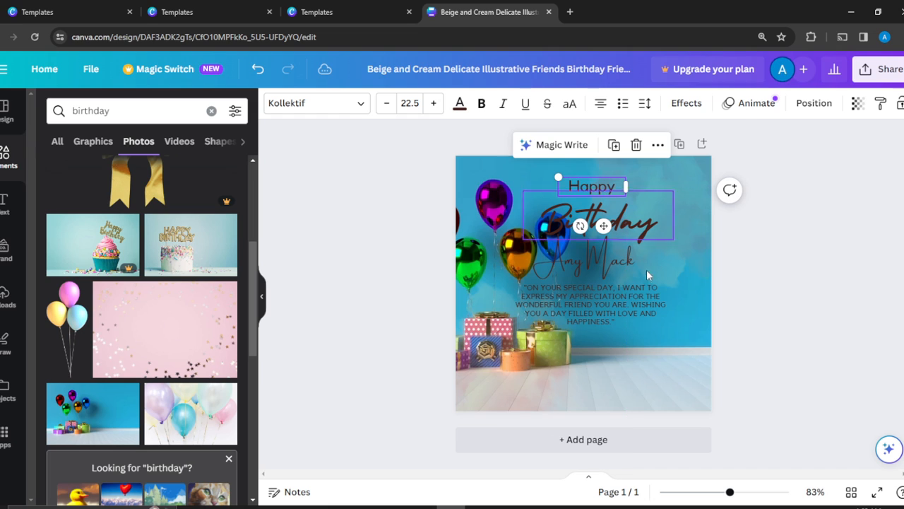
# - Try peach and blue photo colours on the "Birthday" heading, and settle on the light grey-blue
pyautogui.click(608, 216)
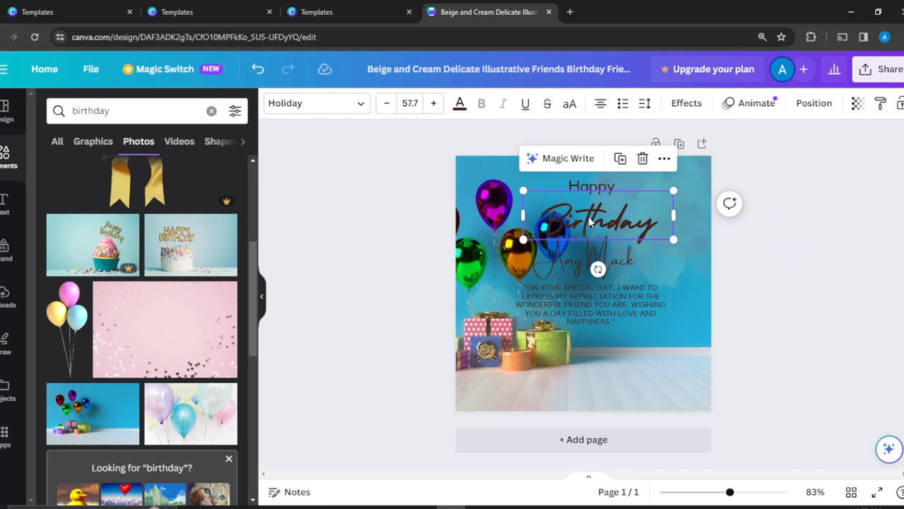
pyautogui.click(460, 106)
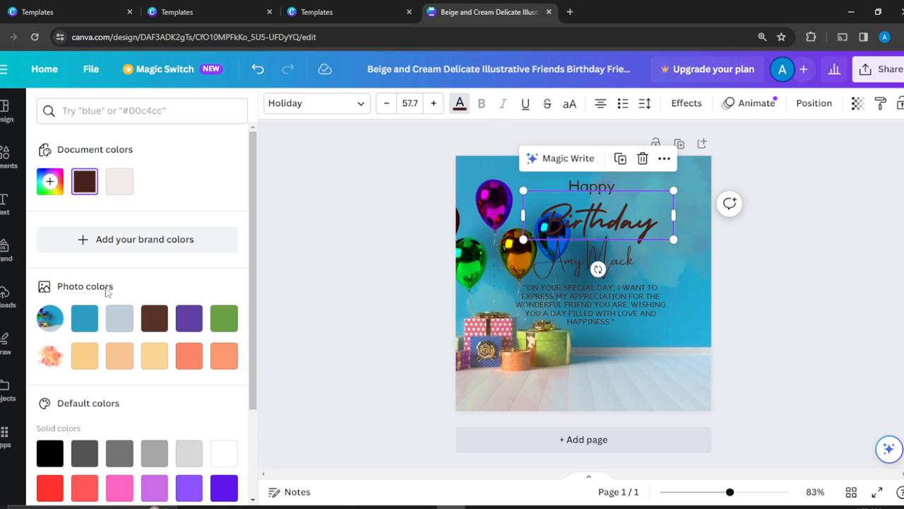
pyautogui.click(89, 356)
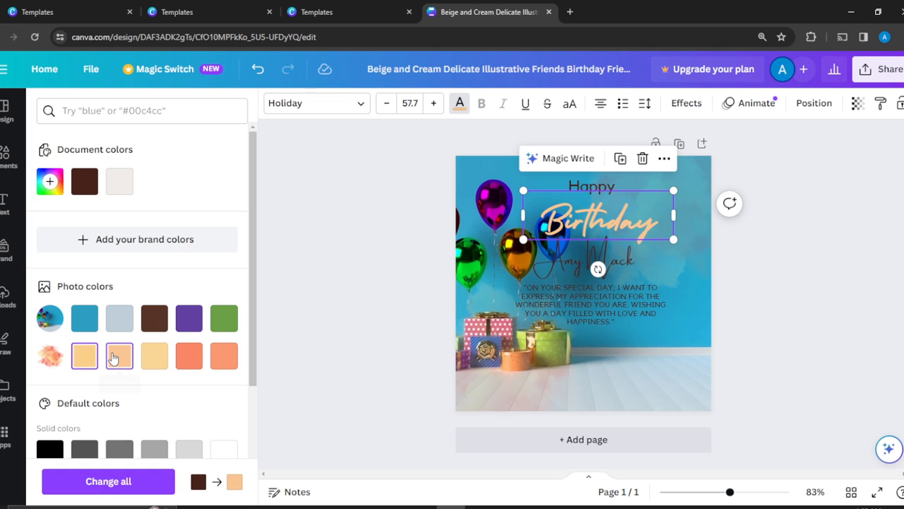
pyautogui.click(116, 355)
pyautogui.click(114, 331)
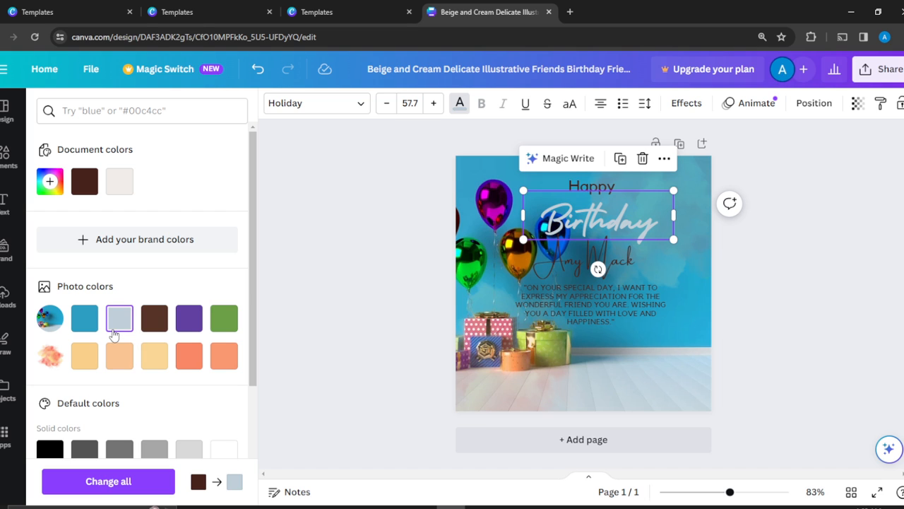
pyautogui.click(84, 318)
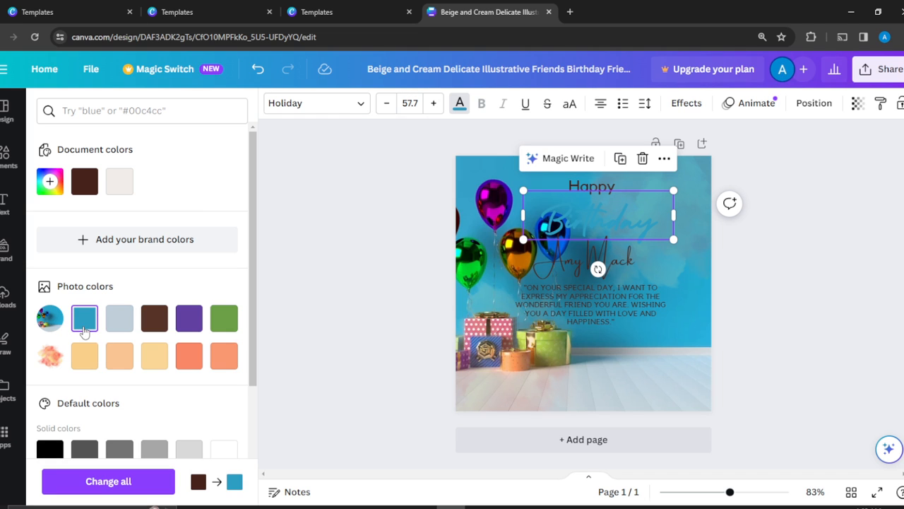
pyautogui.click(120, 318)
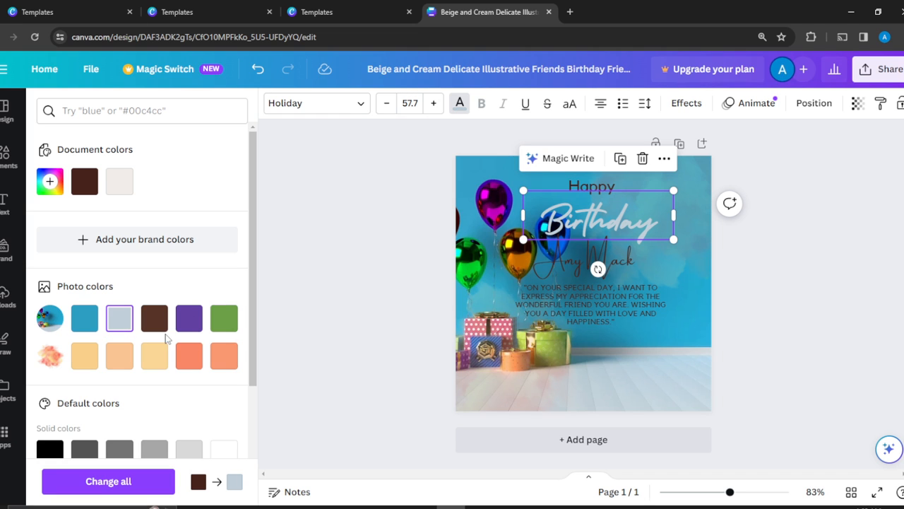
# - Recolour the message paragraph with the light grey-blue from the background photo's colours
pyautogui.click(604, 313)
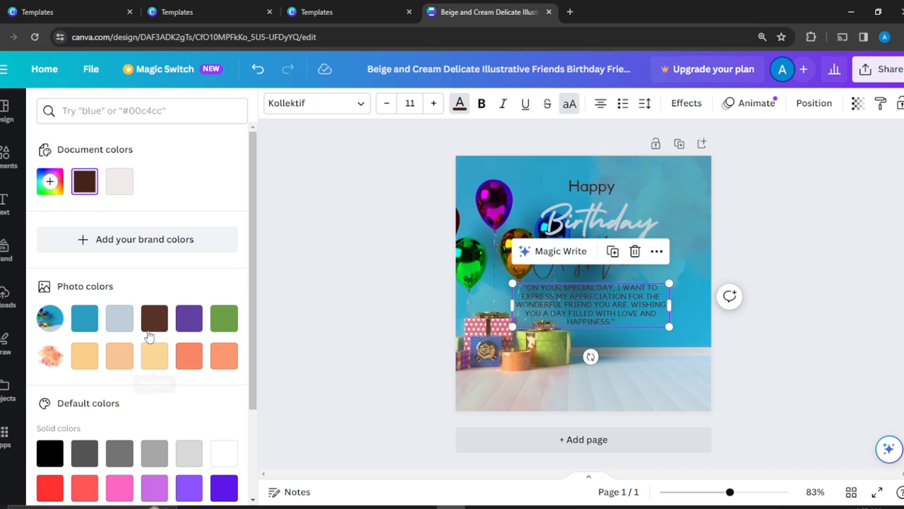
pyautogui.click(123, 328)
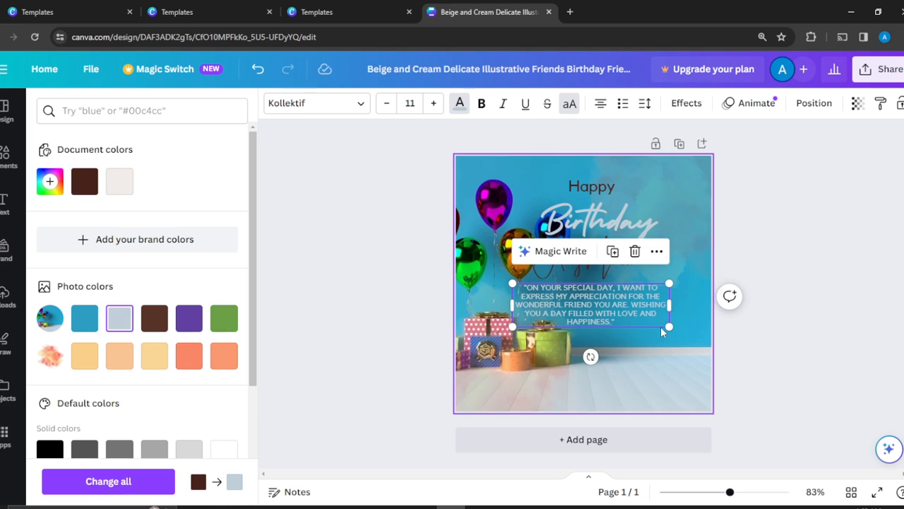
pyautogui.click(841, 178)
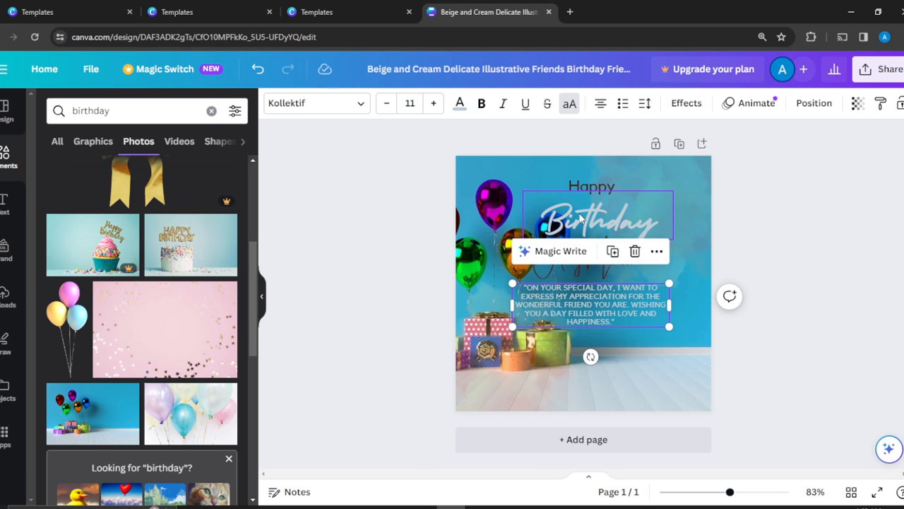
pyautogui.click(763, 216)
# - Change the recipient's name to the same light grey-blue photo colour
pyautogui.click(613, 253)
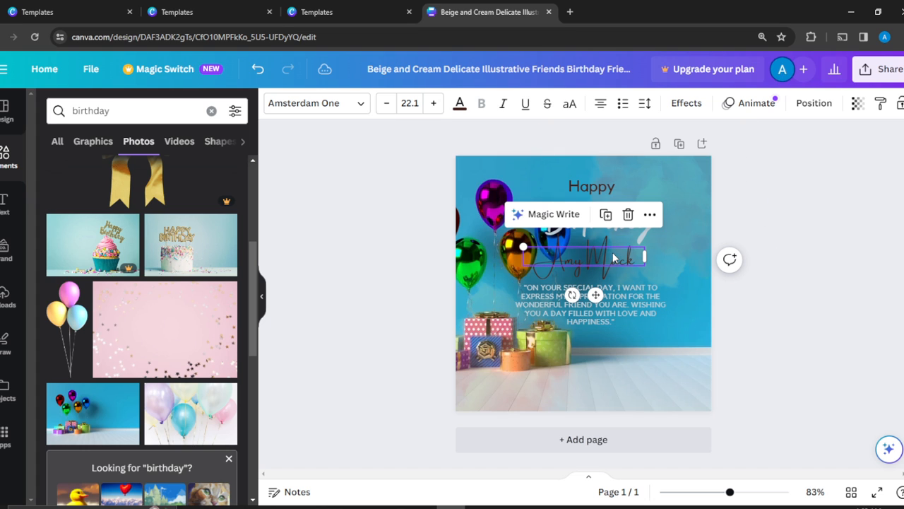
pyautogui.click(460, 105)
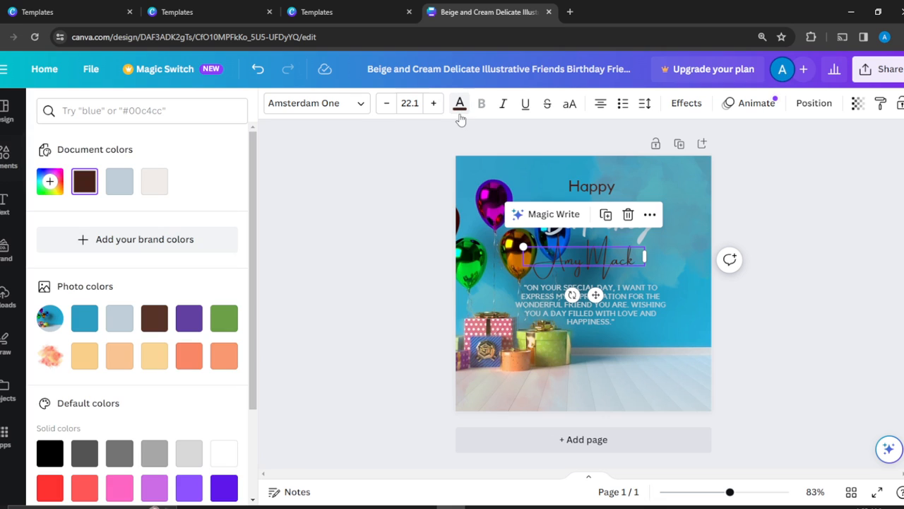
pyautogui.click(113, 329)
pyautogui.press('Escape')
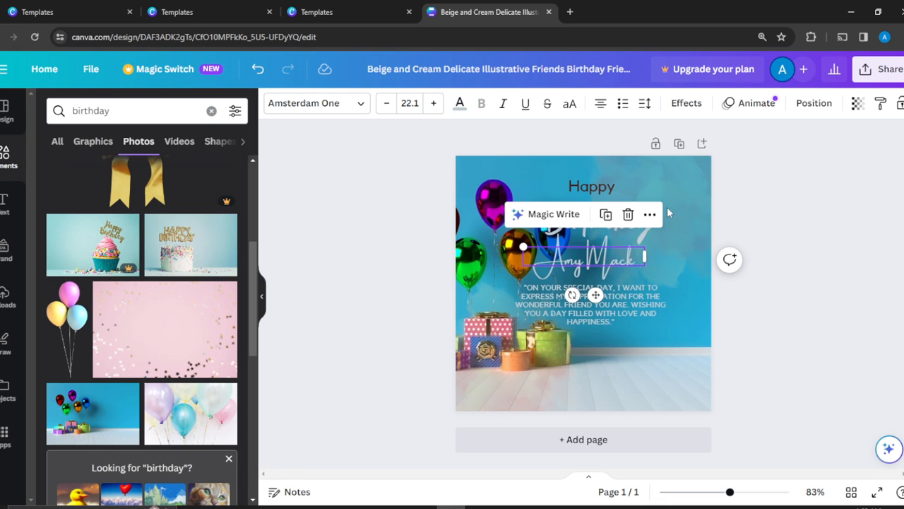
# - Recolour the word "Happy" light grey-blue so it matches the rest of the card's text
pyautogui.click(580, 186)
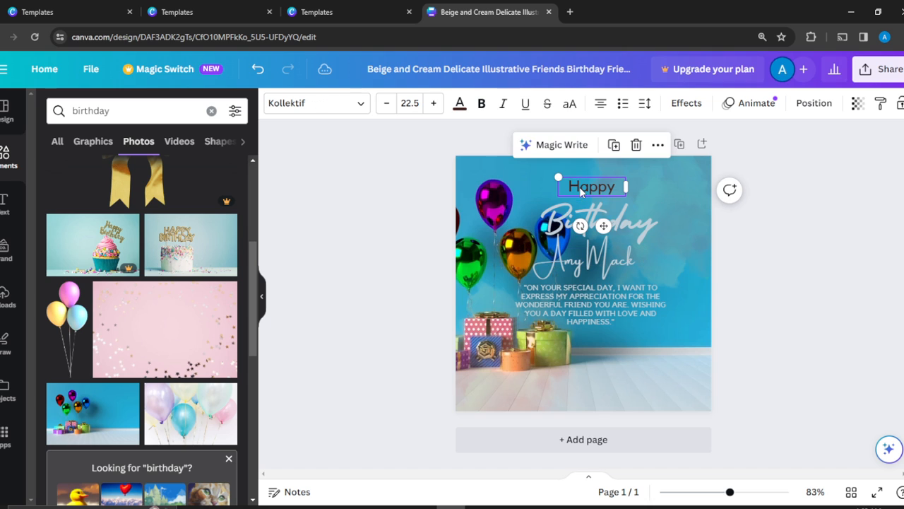
pyautogui.click(459, 107)
pyautogui.click(152, 326)
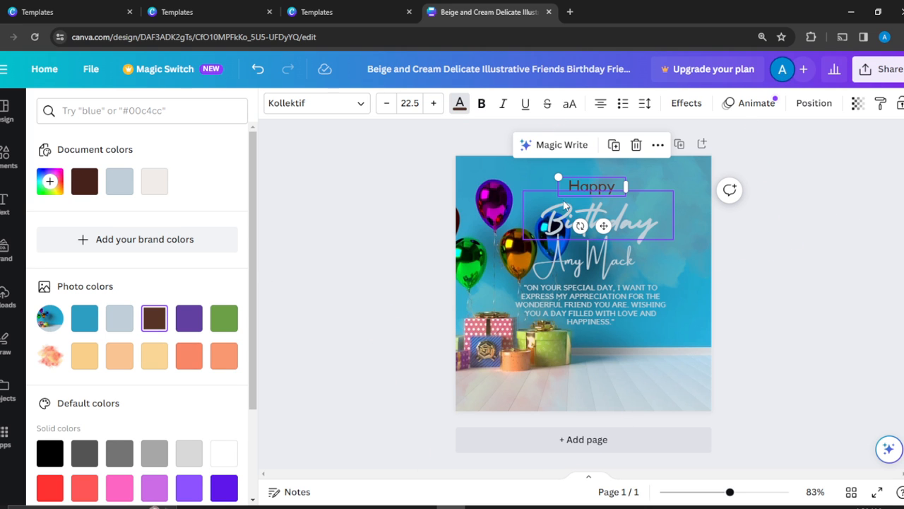
pyautogui.click(459, 105)
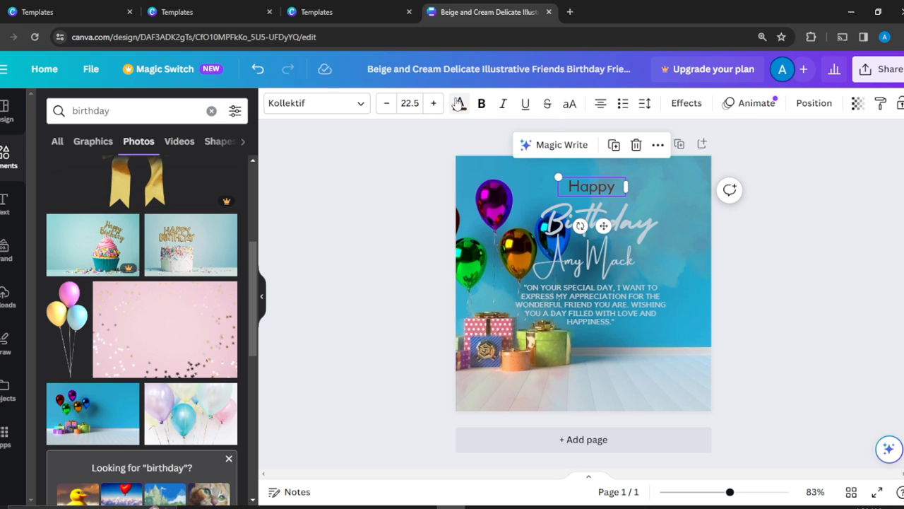
pyautogui.click(460, 107)
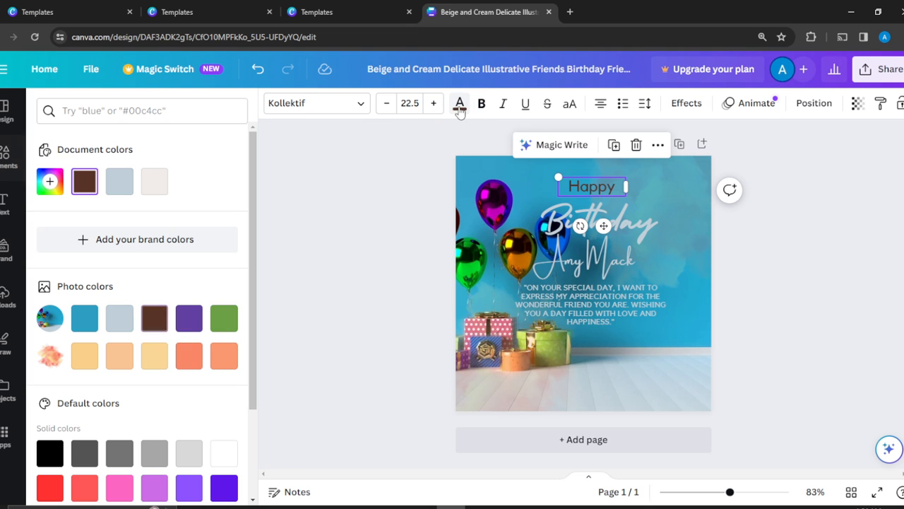
pyautogui.click(127, 323)
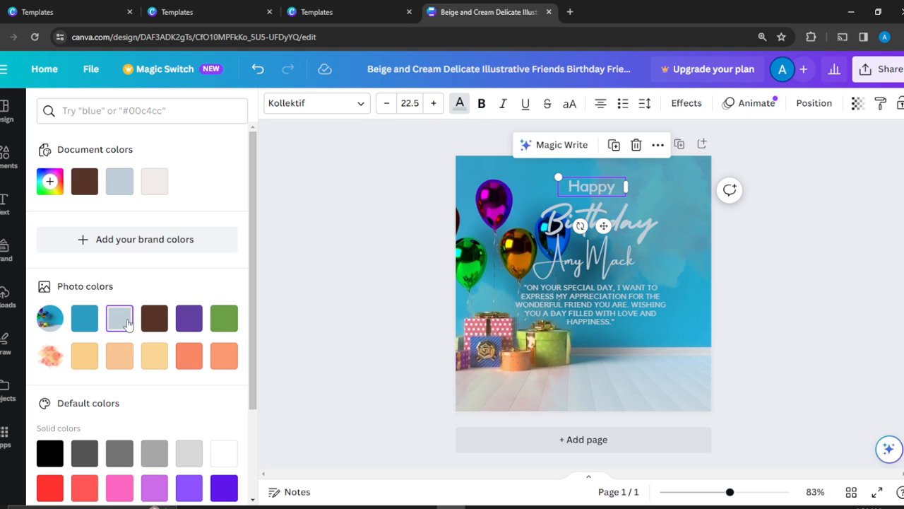
pyautogui.click(795, 239)
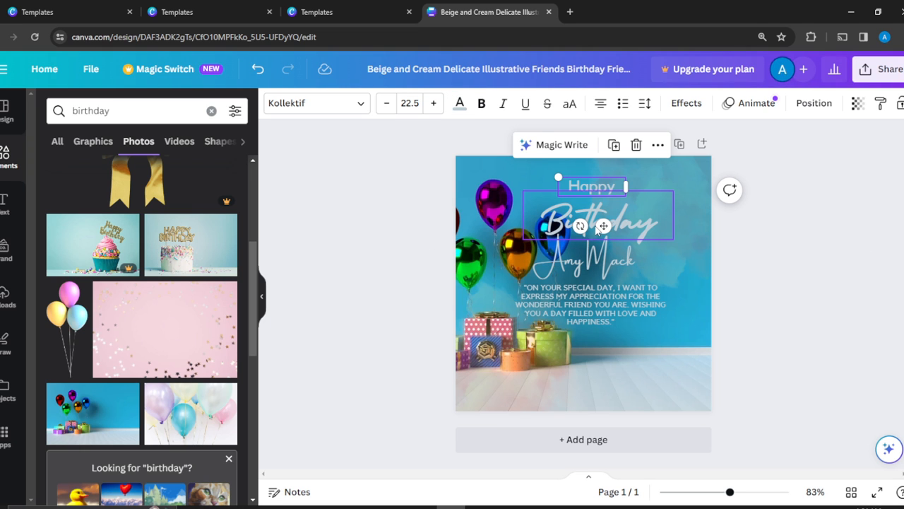
# - Reposition the background photo within its crop, moving the balloons and gifts further left and slightly down
pyautogui.click(487, 164)
pyautogui.doubleClick(487, 164)
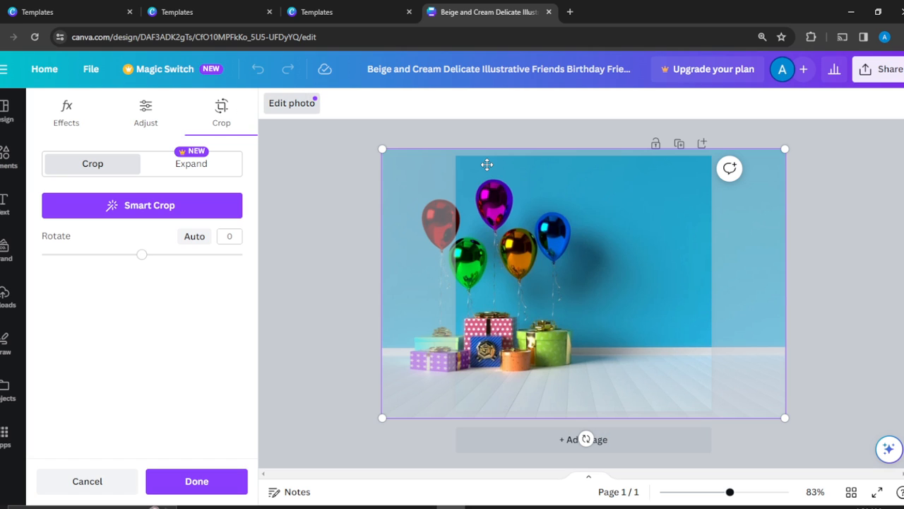
pyautogui.moveTo(486, 166); pyautogui.dragTo(448, 177)
pyautogui.click(822, 247)
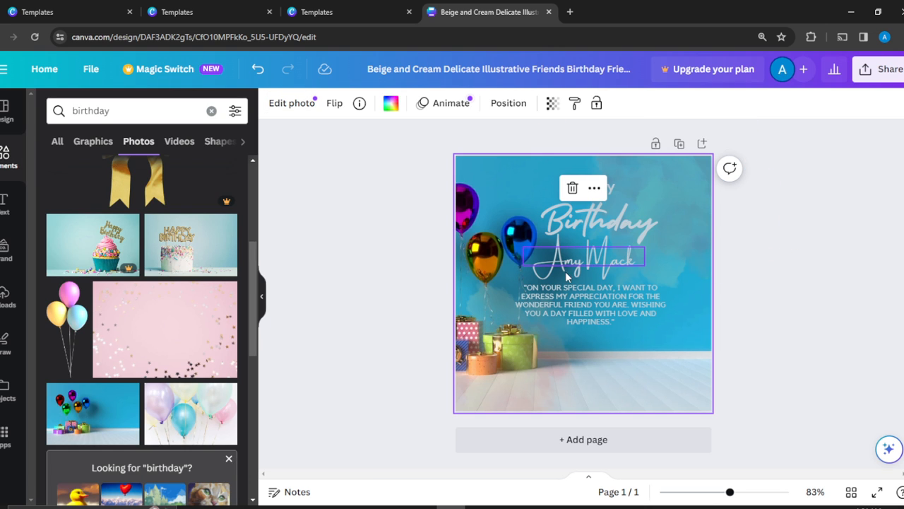
# - Fine-tune the "Birthday" heading's vertical position between "Happy" and the recipient's name
pyautogui.click(582, 226)
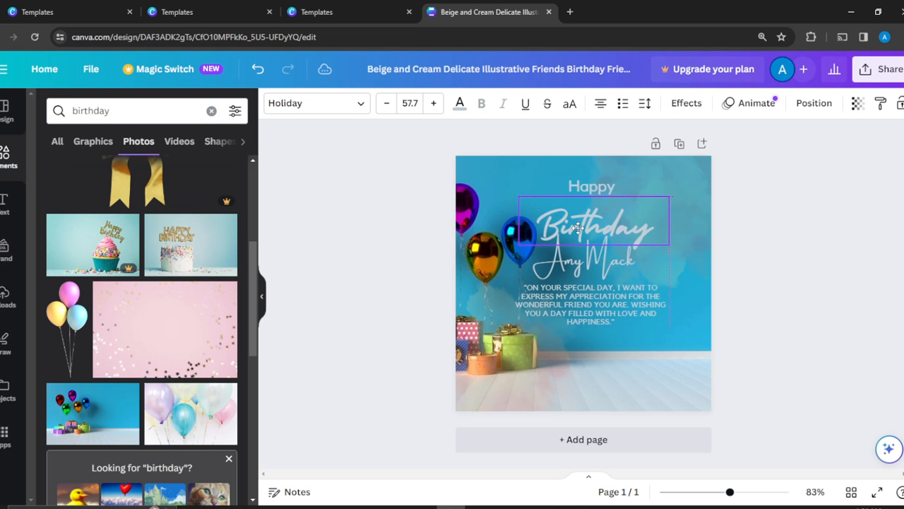
pyautogui.moveTo(579, 223); pyautogui.dragTo(584, 229)
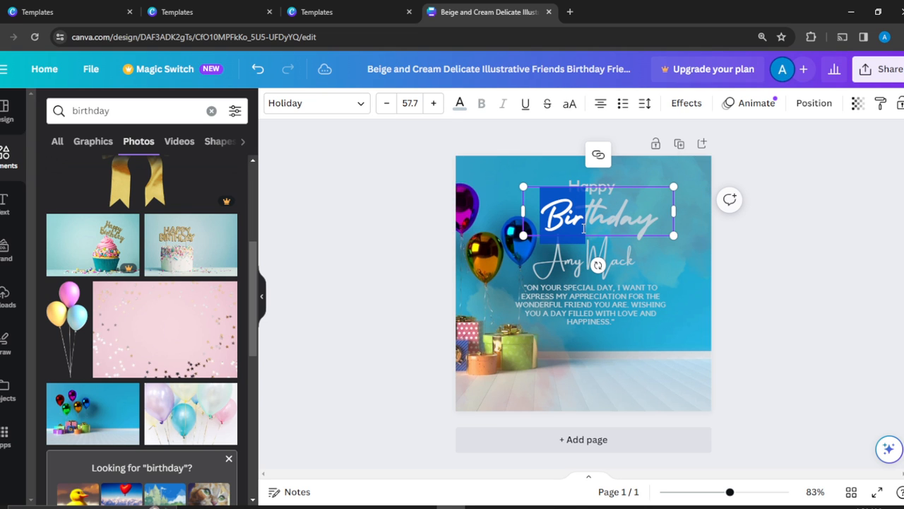
pyautogui.click(809, 208)
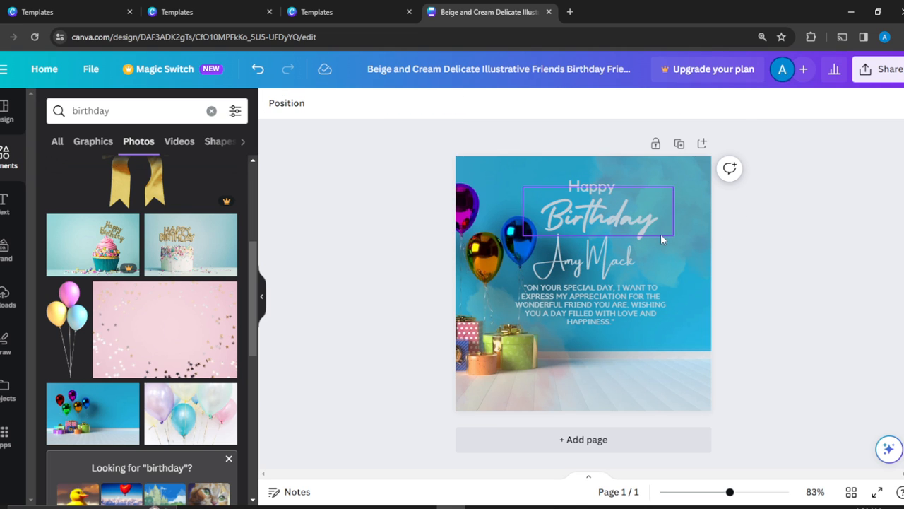
pyautogui.moveTo(606, 221); pyautogui.dragTo(605, 224)
pyautogui.click(605, 224)
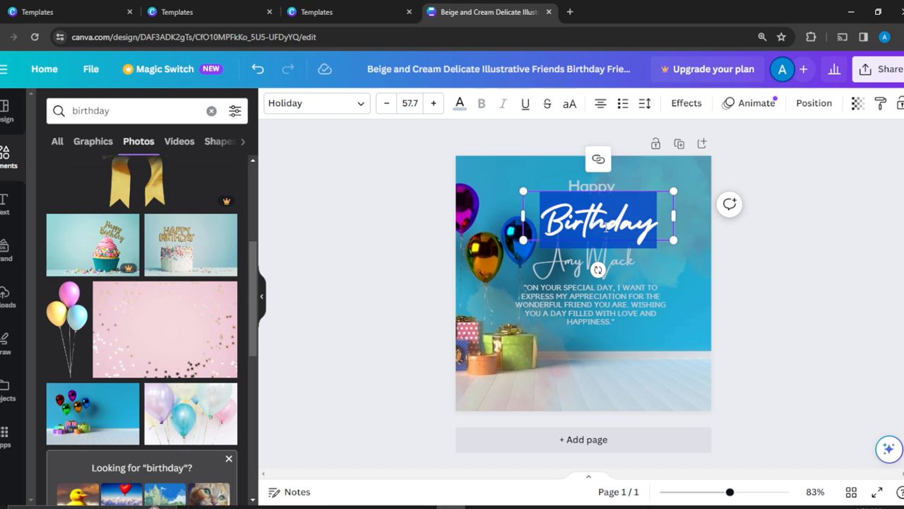
pyautogui.click(809, 247)
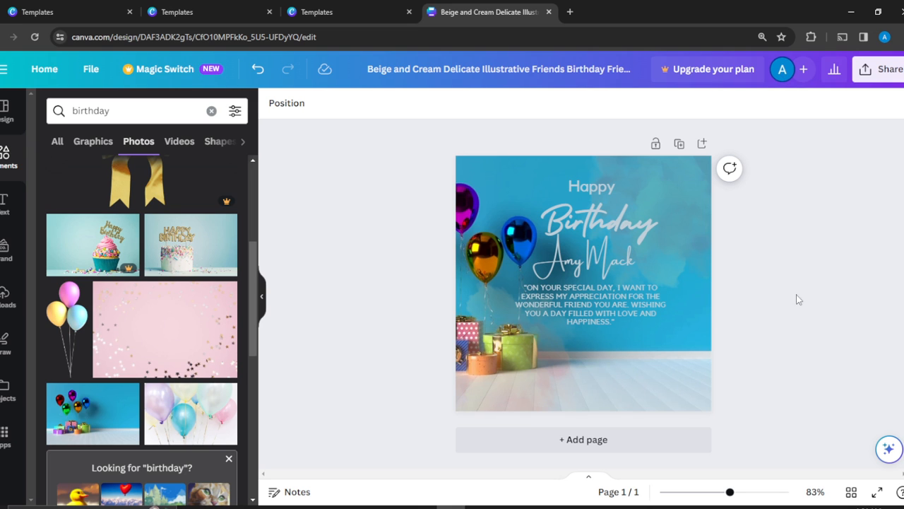
# - Shift the word "Happy" left above the start of "Birthday" and move the message paragraph slightly down and right below the name
pyautogui.moveTo(599, 193); pyautogui.dragTo(555, 187)
pyautogui.click(841, 316)
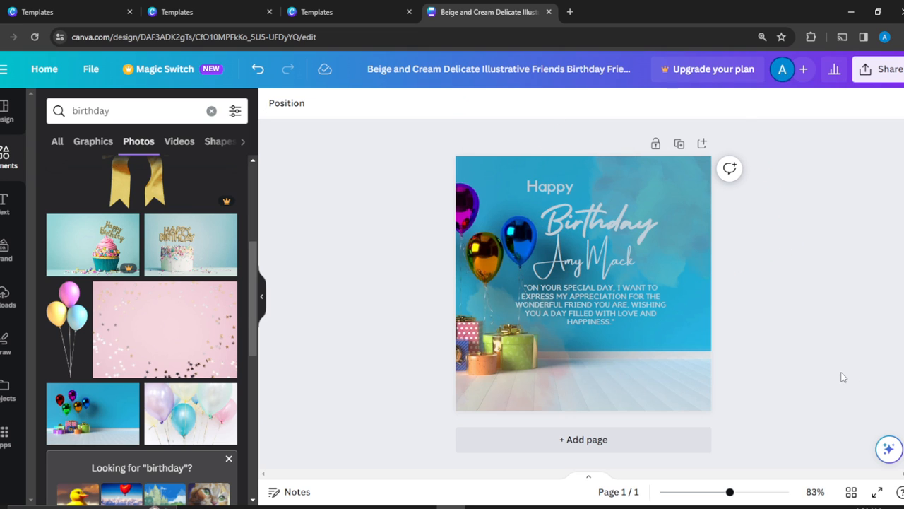
pyautogui.moveTo(538, 303); pyautogui.dragTo(546, 304)
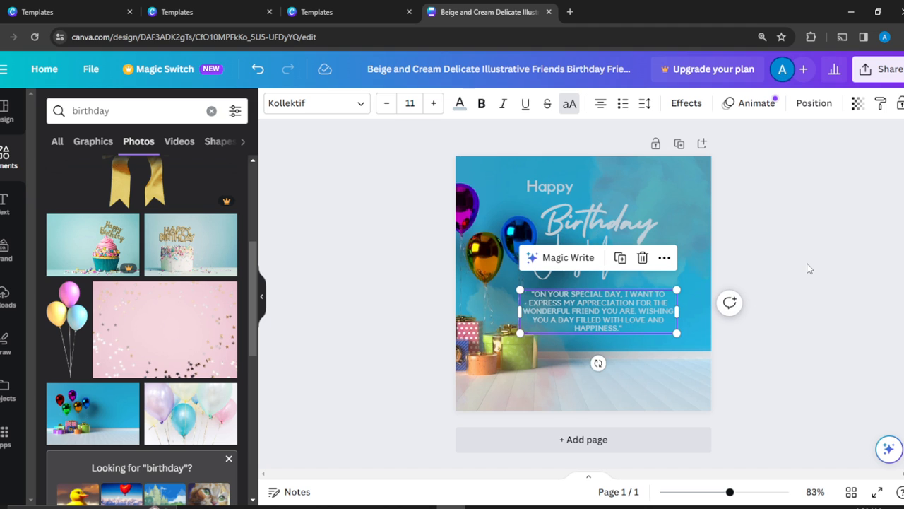
pyautogui.click(809, 269)
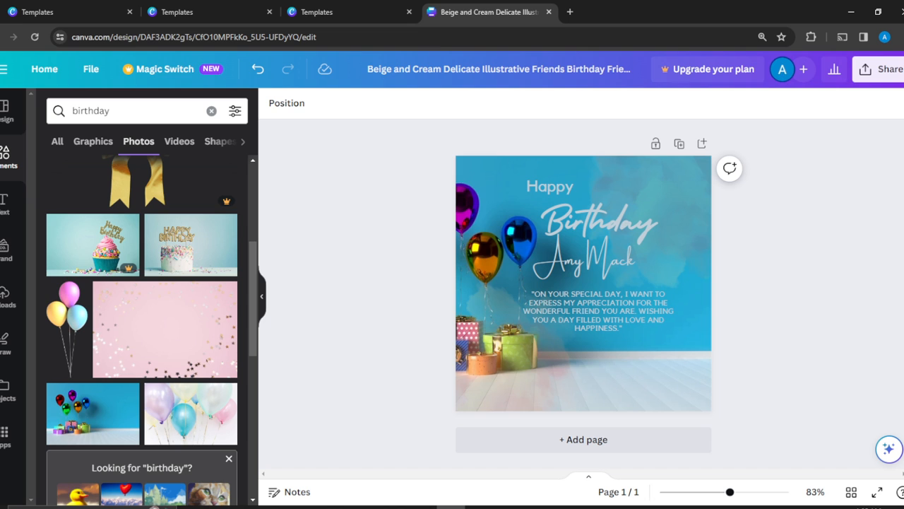
# - Review the design's download settings with PDF Print chosen as the file type, and close them without downloading
pyautogui.click(886, 73)
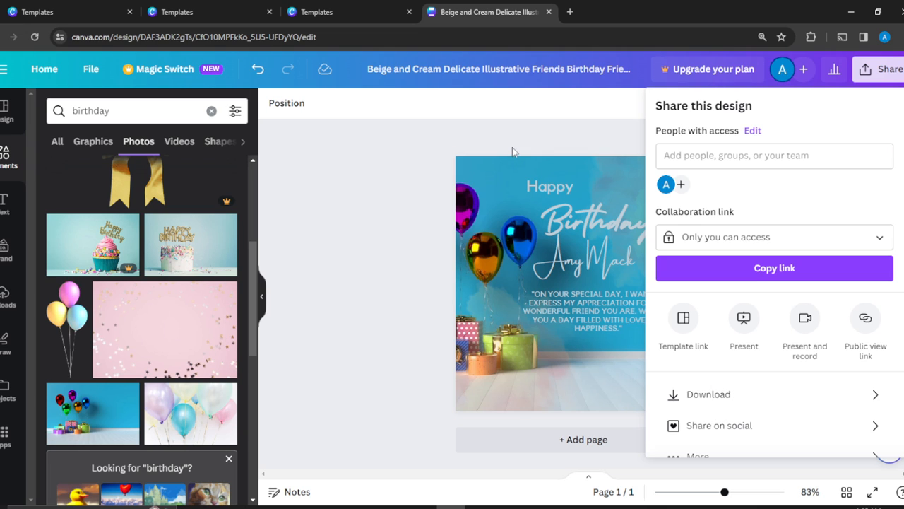
pyautogui.click(530, 142)
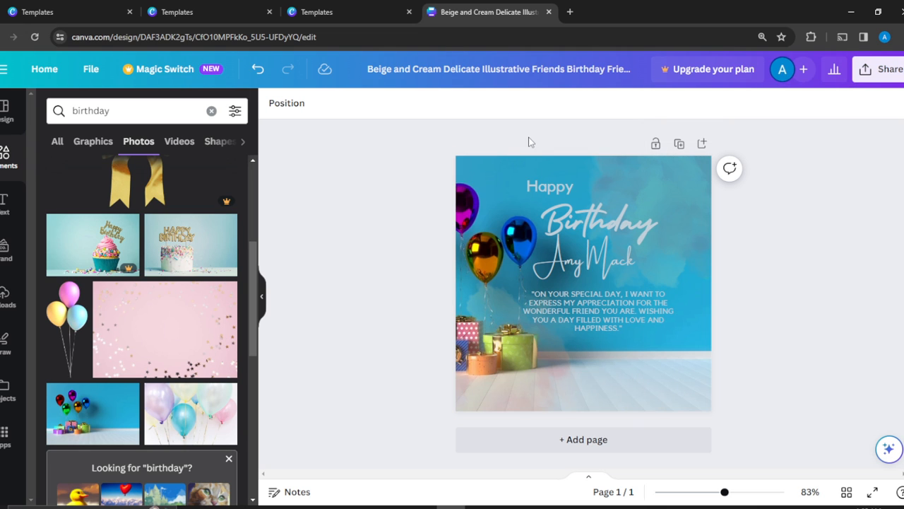
pyautogui.click(881, 70)
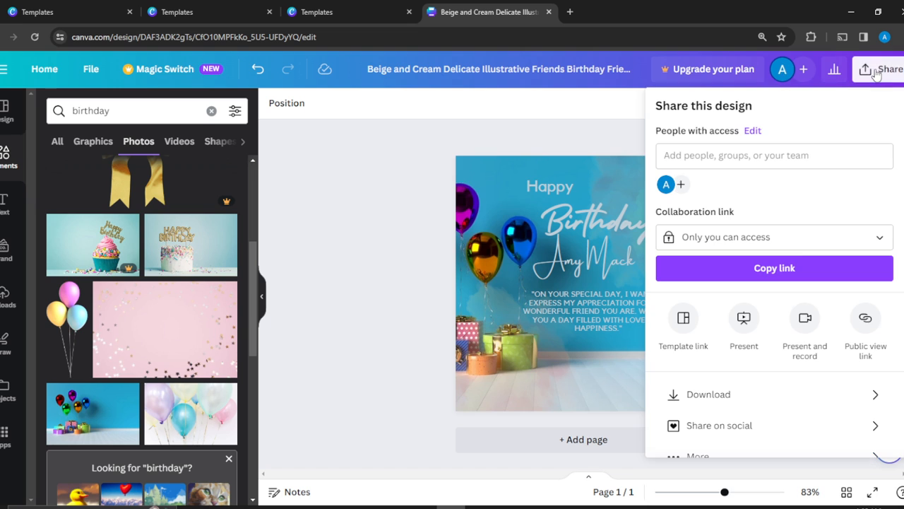
pyautogui.click(724, 396)
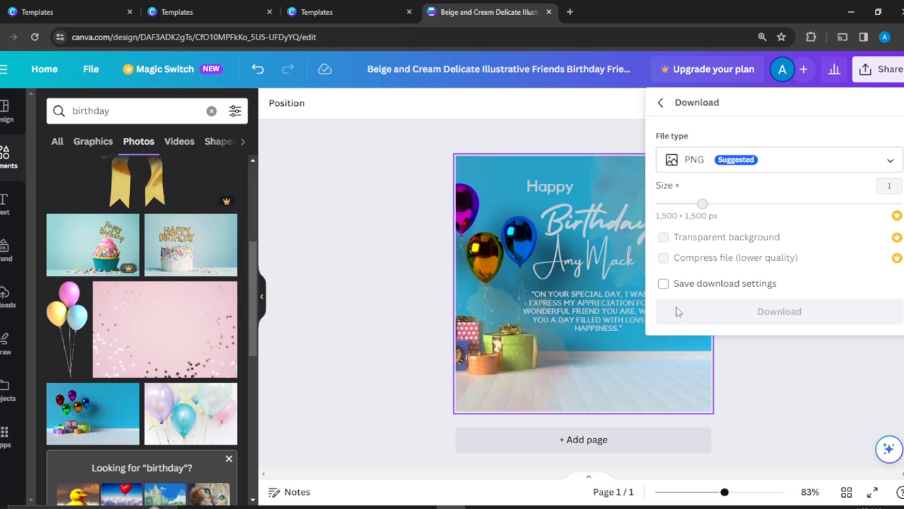
pyautogui.click(883, 163)
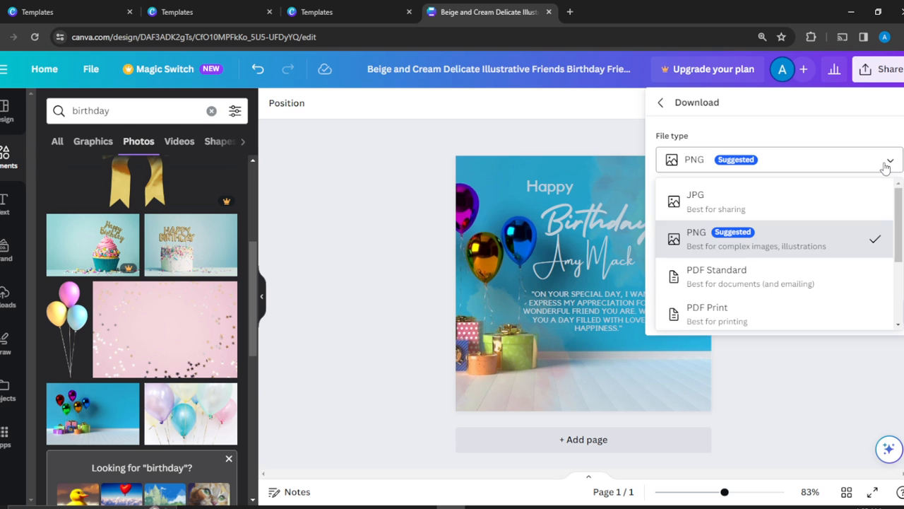
pyautogui.click(723, 313)
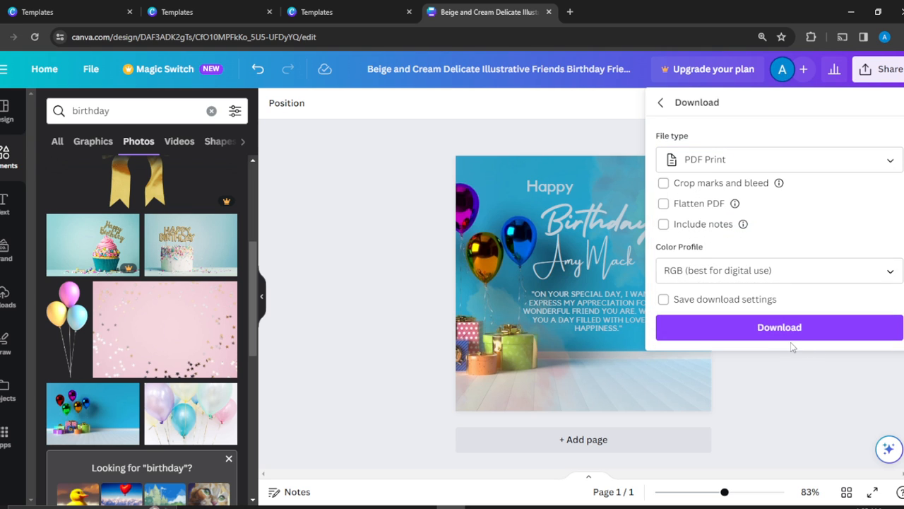
pyautogui.click(802, 387)
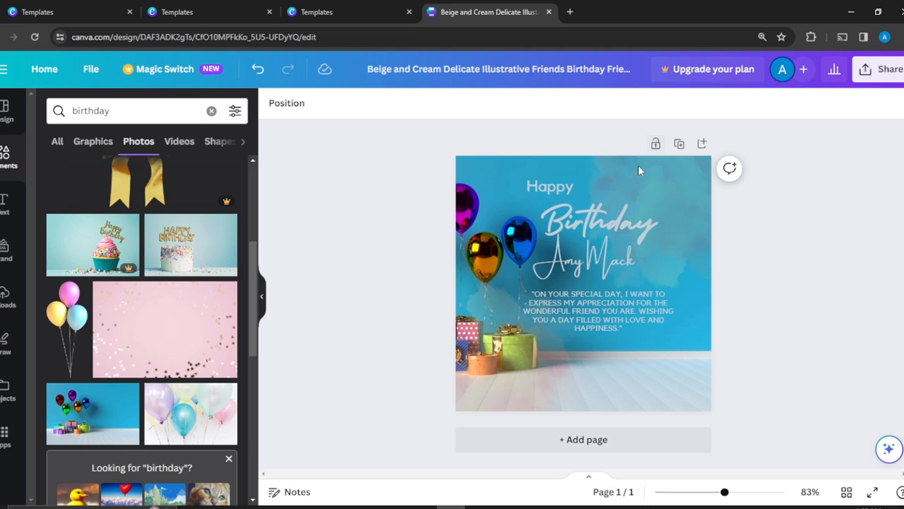
pyautogui.click(614, 223)
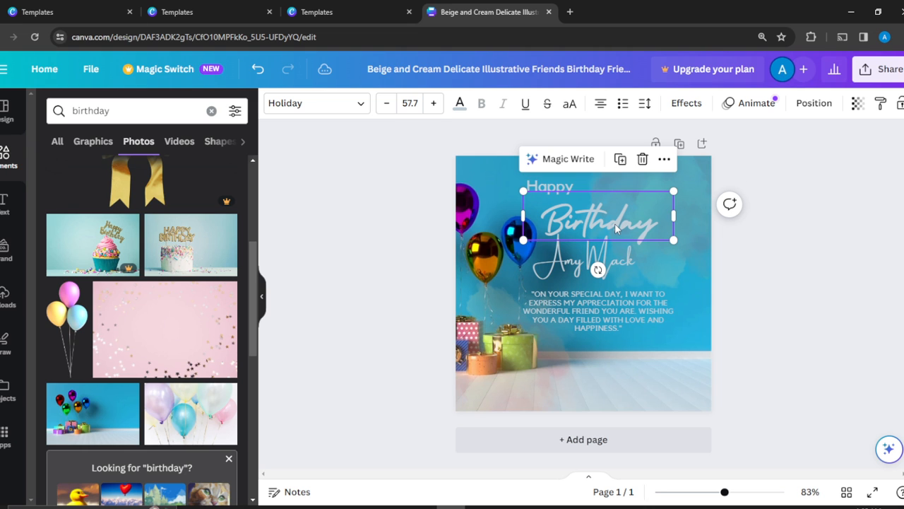
pyautogui.click(664, 158)
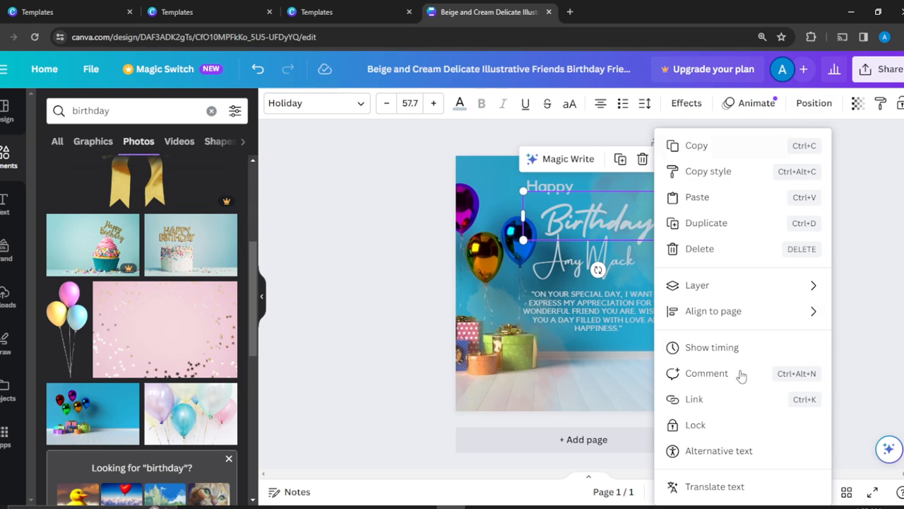
pyautogui.click(389, 182)
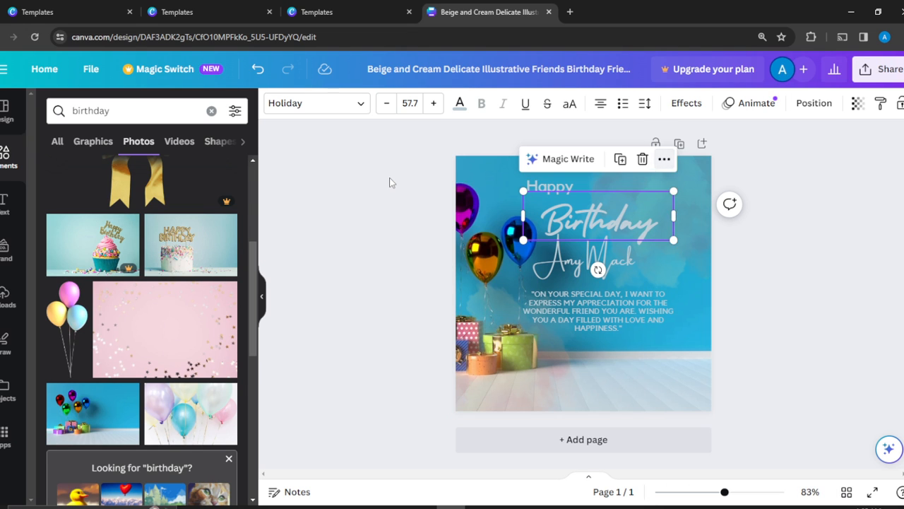